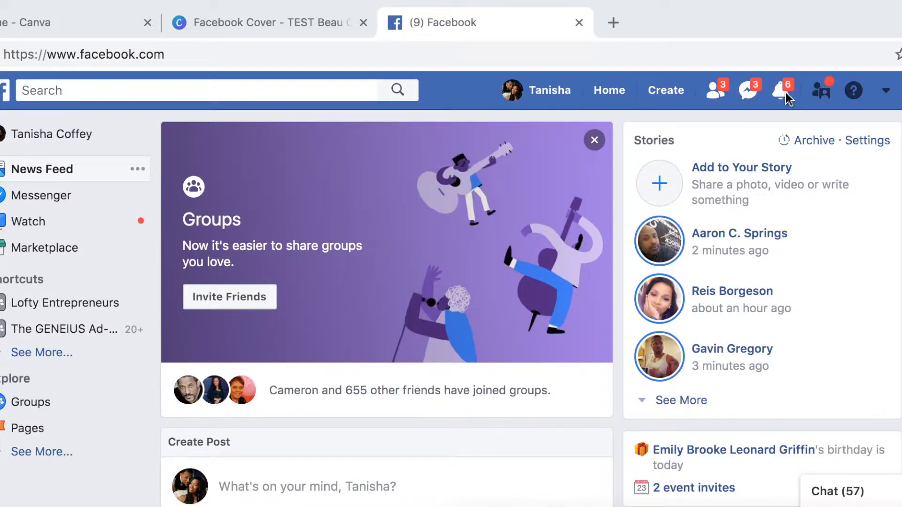
# Open the list of managed pages and start creating a new page.
pyautogui.click(887, 96)
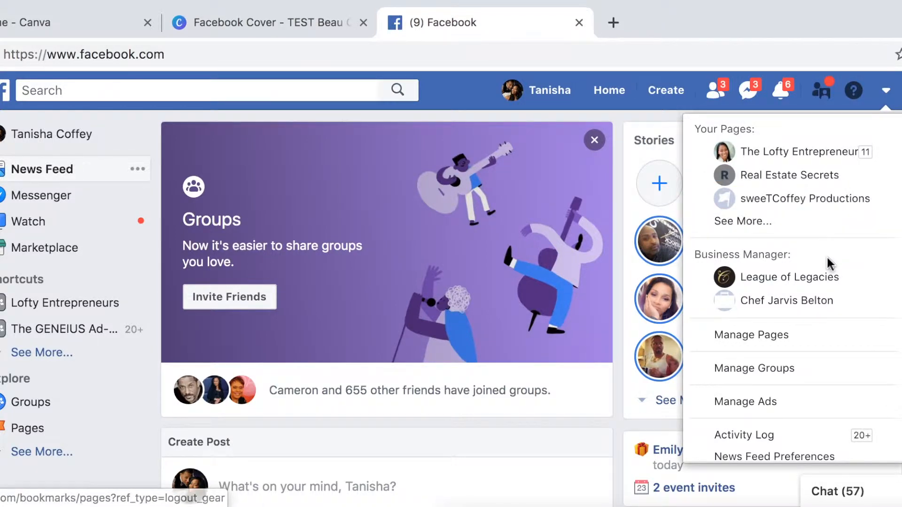
pyautogui.click(780, 344)
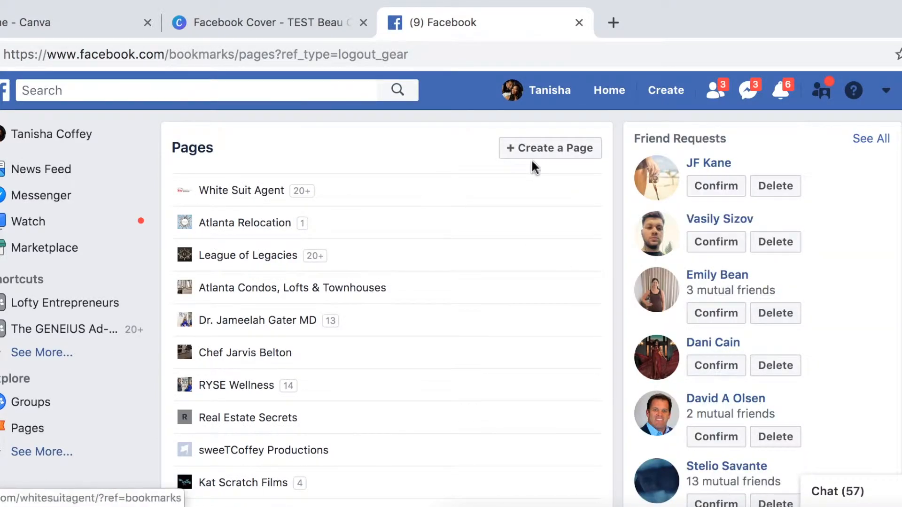
pyautogui.click(556, 154)
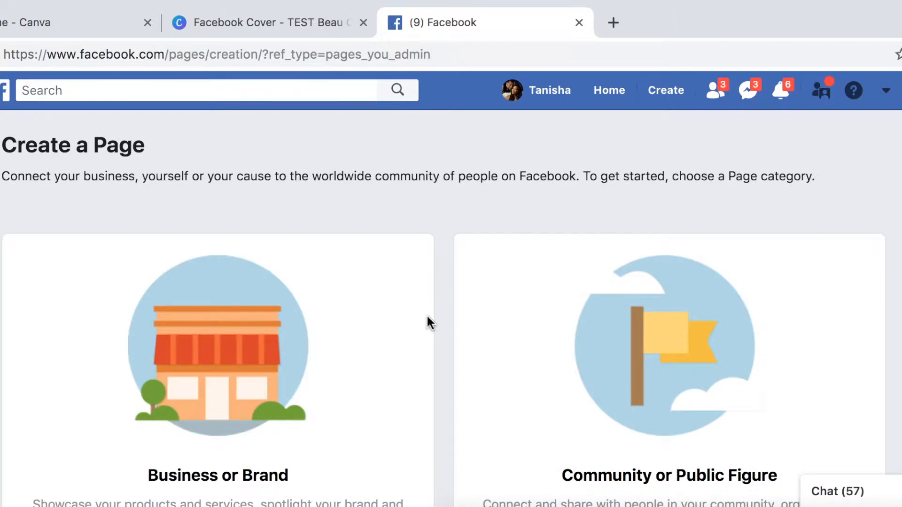
# Choose Business or Brand as the type of the new page and start its setup.
pyautogui.scroll(-3, 429, 334)
pyautogui.scroll(-1, 429, 335)
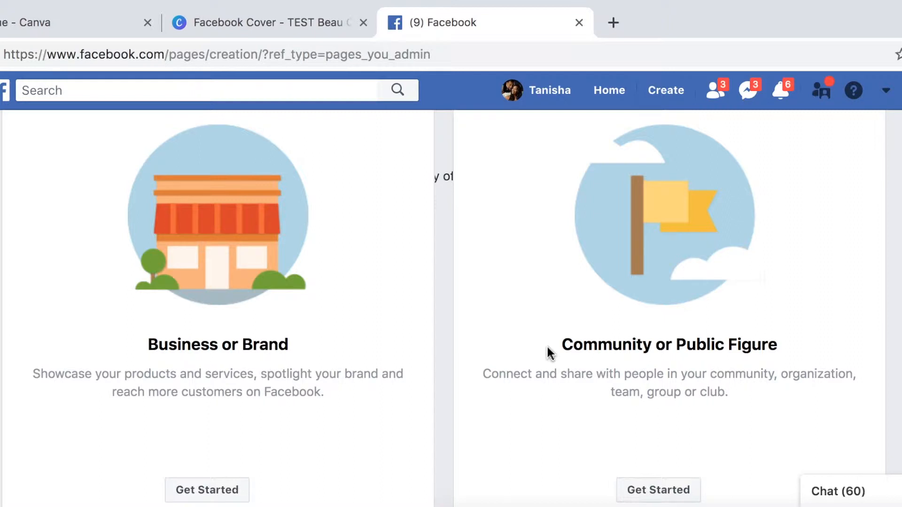
pyautogui.scroll(-1, 336, 409)
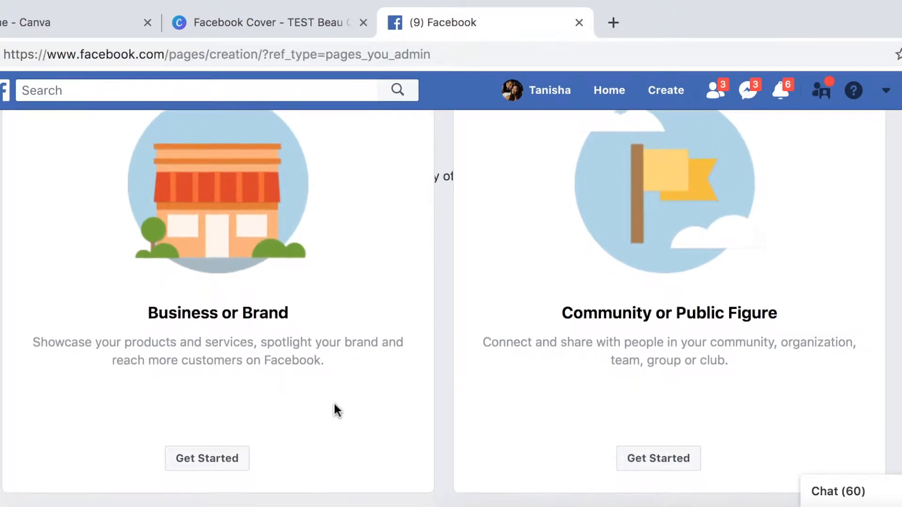
pyautogui.scroll(1, 334, 404)
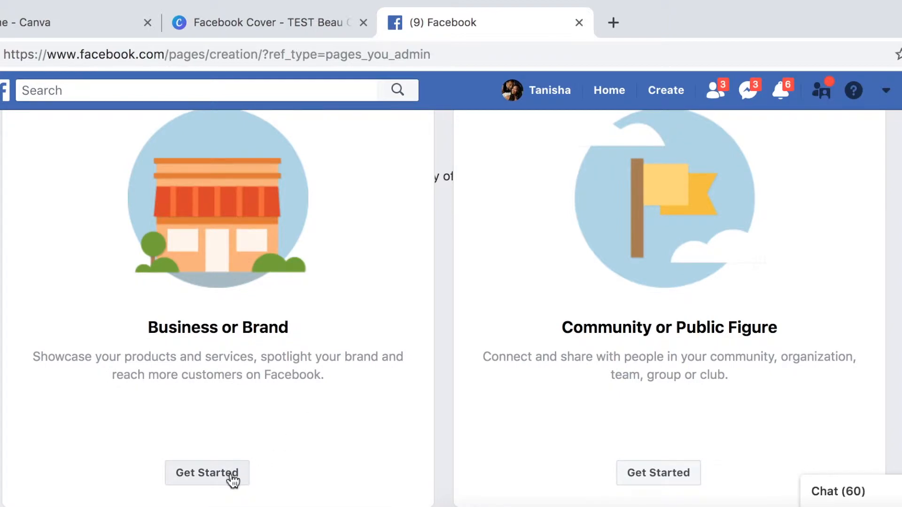
pyautogui.click(232, 478)
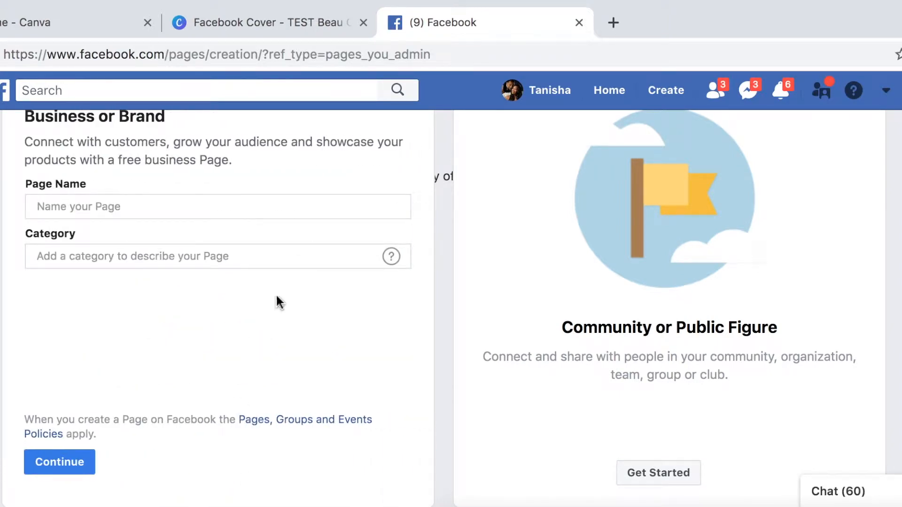
# Name the new page Beau Chic.
pyautogui.click(250, 207)
pyautogui.write('B')
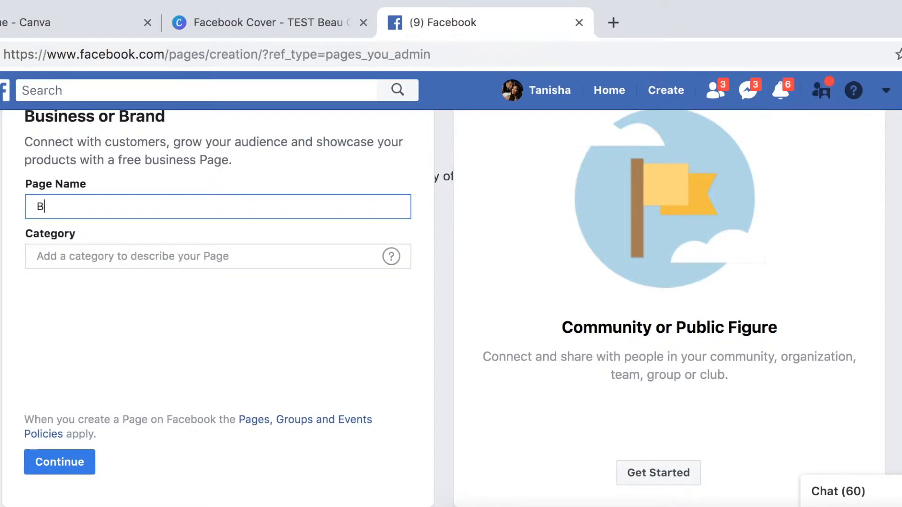
pyautogui.write('eau Chic')
pyautogui.click(236, 256)
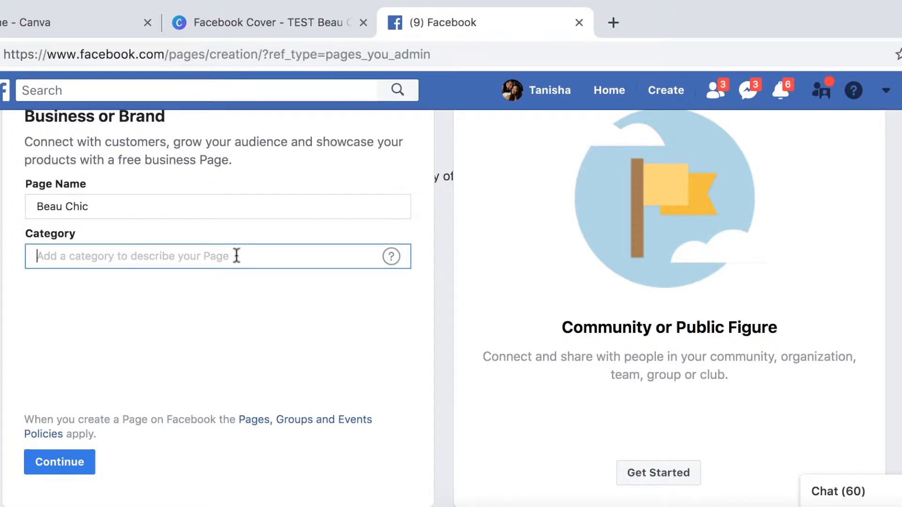
pyautogui.write('We')
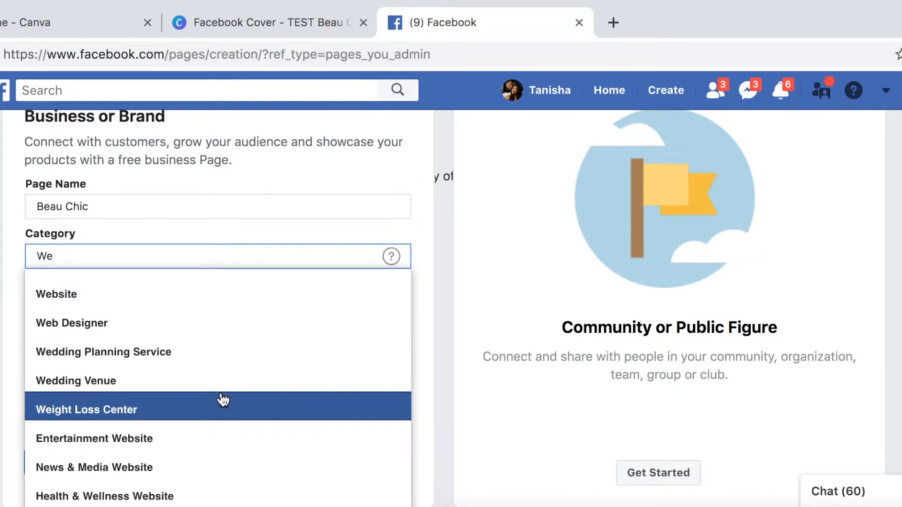
pyautogui.scroll(-1, 223, 400)
pyautogui.scroll(-3, 224, 400)
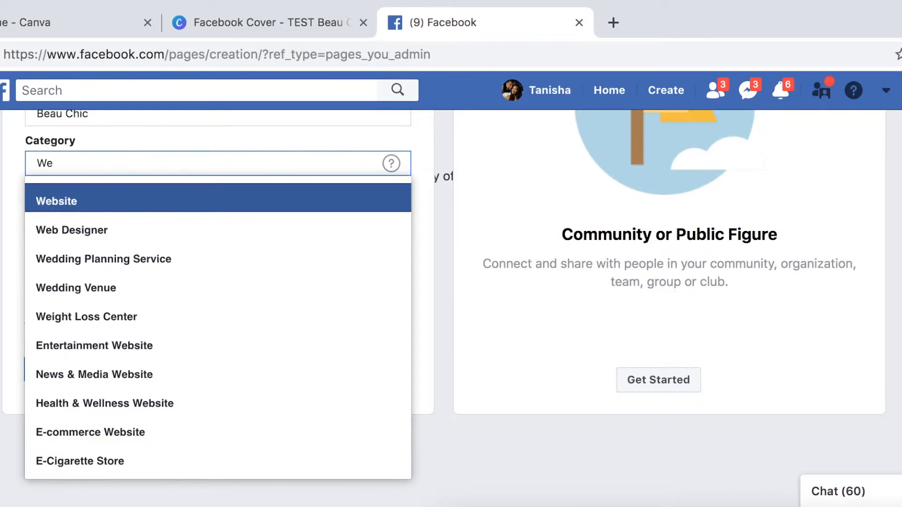
pyautogui.press('BackSpace')
pyautogui.press('BackSpace')
pyautogui.write('Consu')
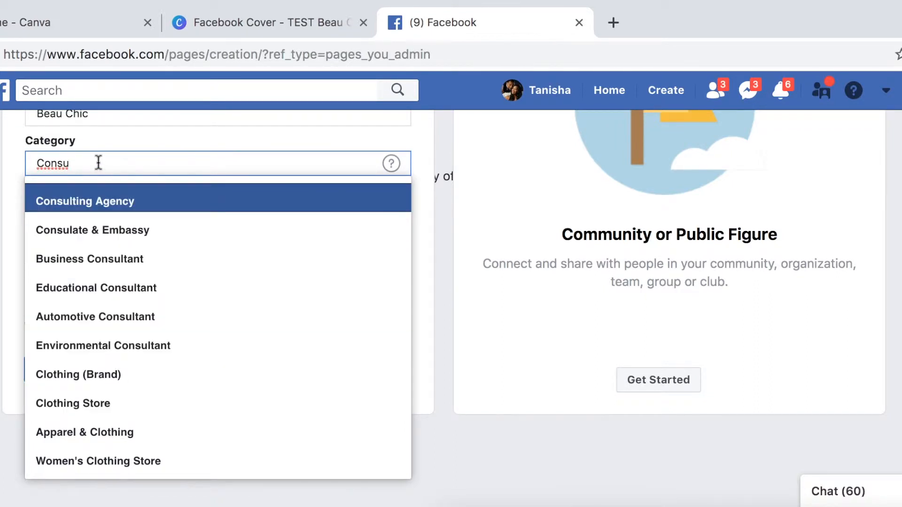
# Set the page category to Website and continue to the profile picture stage.
pyautogui.moveTo(98, 163); pyautogui.dragTo(24, 173)
pyautogui.write('Website')
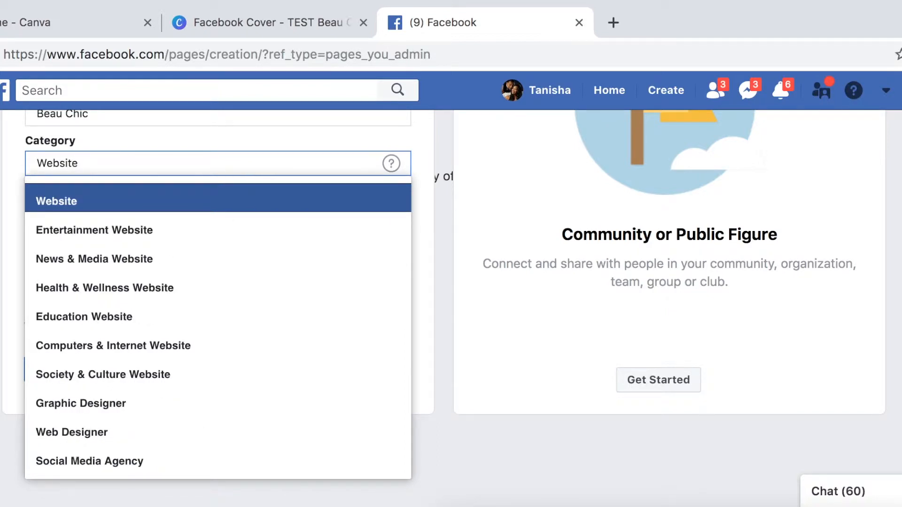
pyautogui.click(47, 201)
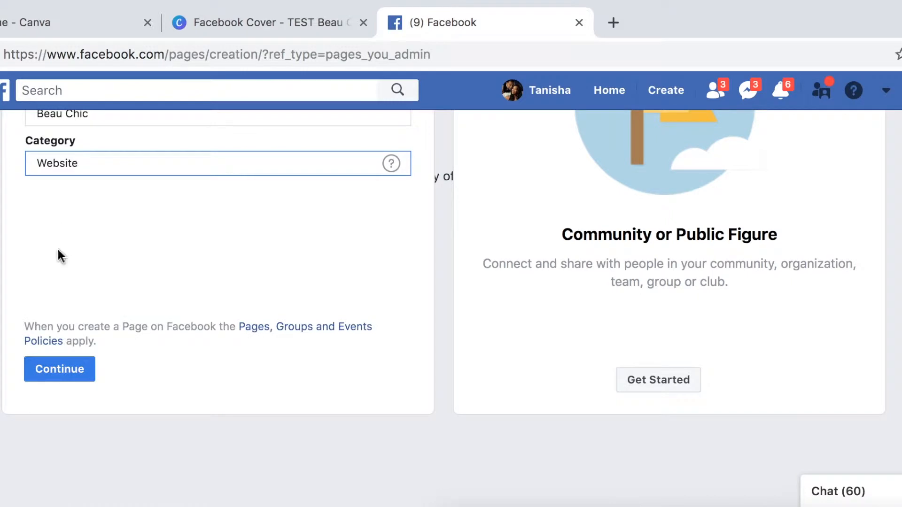
pyautogui.click(69, 380)
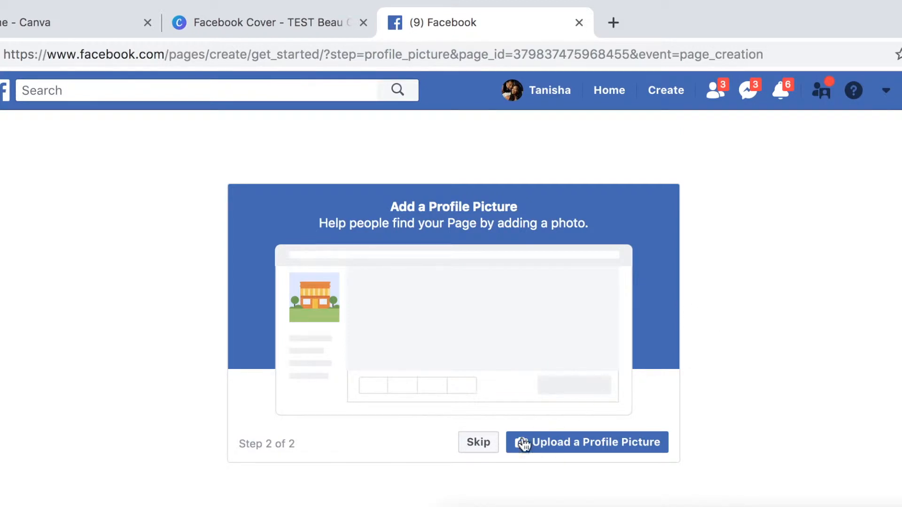
# Upload Beau Chic.png from the Desktop folder as the page's profile picture.
pyautogui.click(576, 445)
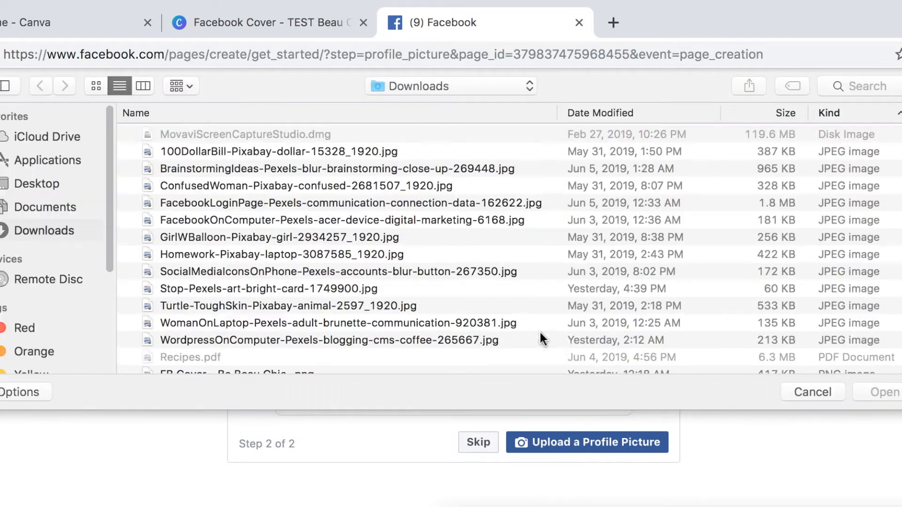
pyautogui.click(62, 184)
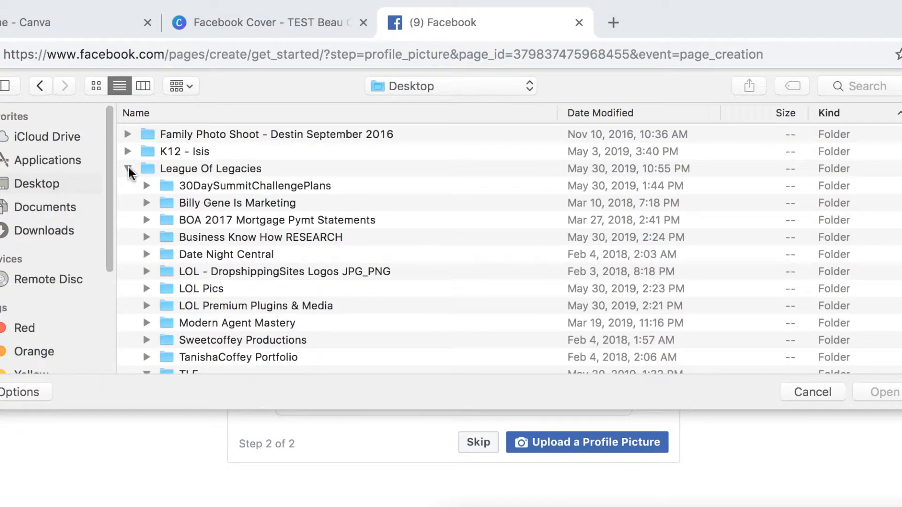
pyautogui.click(129, 169)
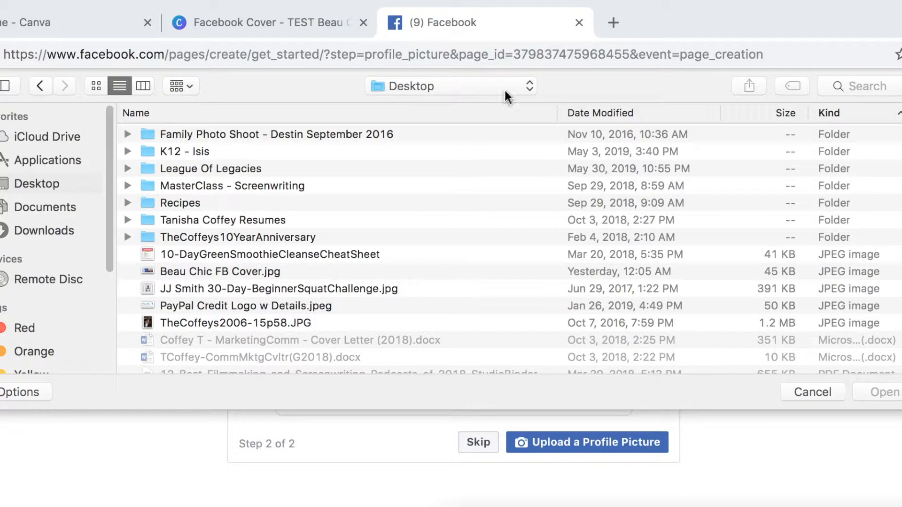
pyautogui.scroll(-10, 361, 312)
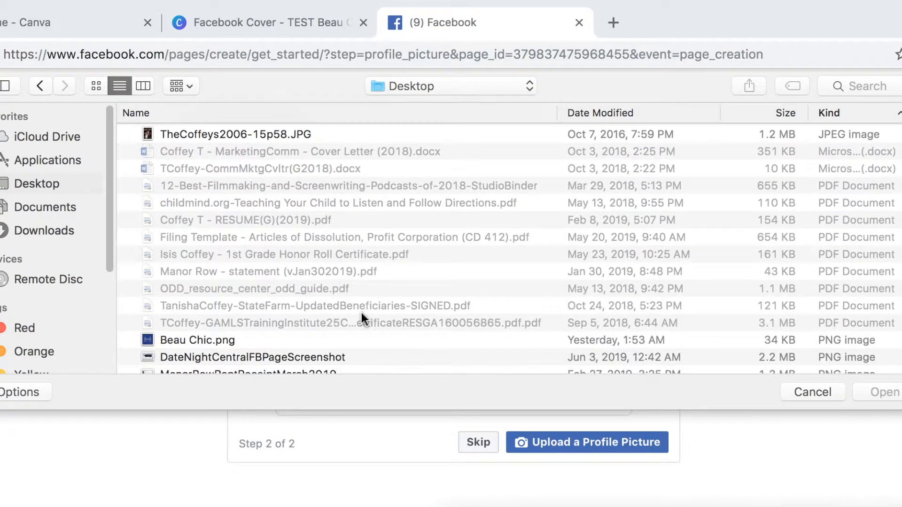
pyautogui.click(186, 340)
pyautogui.click(891, 395)
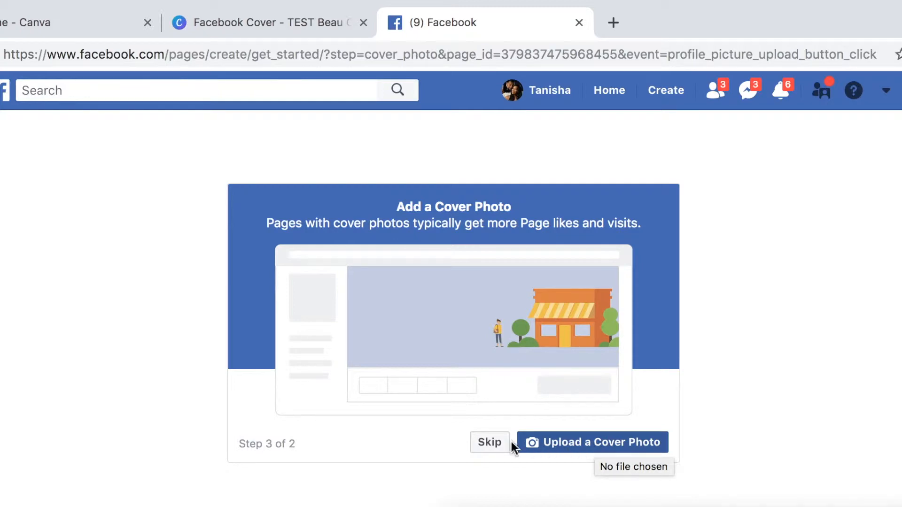
# Try to upload Beau Chic FB Cover.jpg from the Desktop folder as the page's cover photo.
pyautogui.click(577, 450)
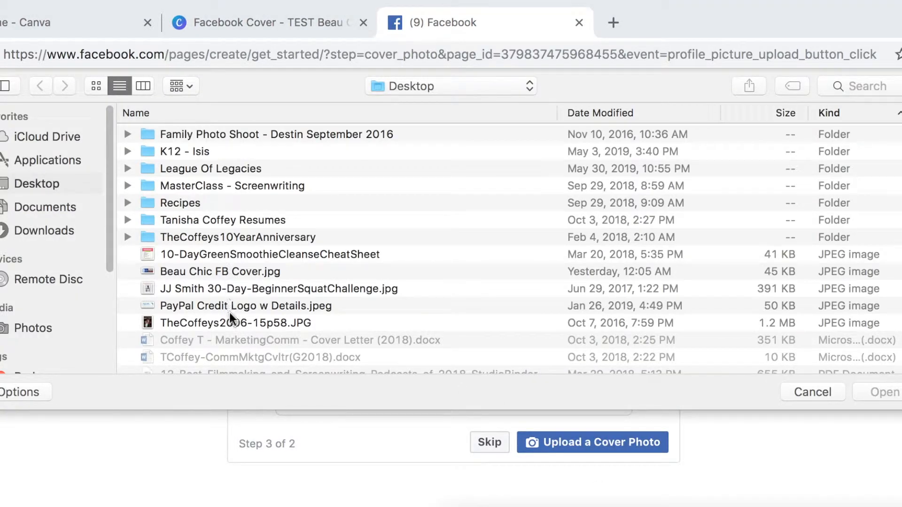
pyautogui.click(227, 272)
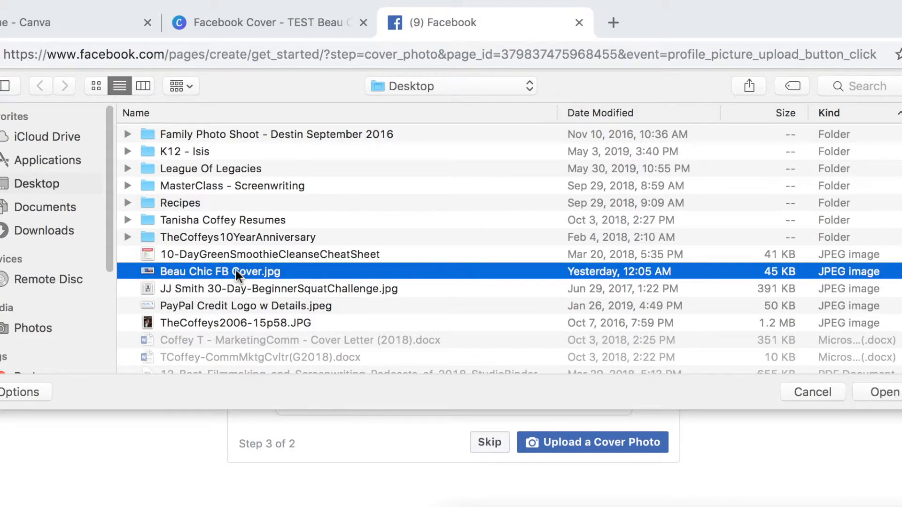
pyautogui.click(888, 395)
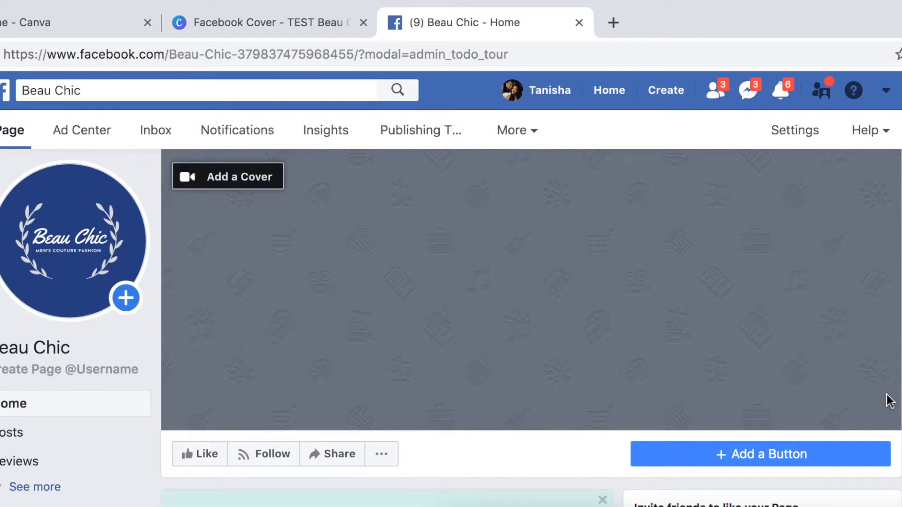
# Look through the new Beau Chic page, including its cover area, page tips, posts and friend invitations.
pyautogui.scroll(-1, 890, 401)
pyautogui.scroll(1, 890, 401)
pyautogui.scroll(-1, 451, 328)
pyautogui.scroll(1, 451, 328)
pyautogui.scroll(-3, 598, 419)
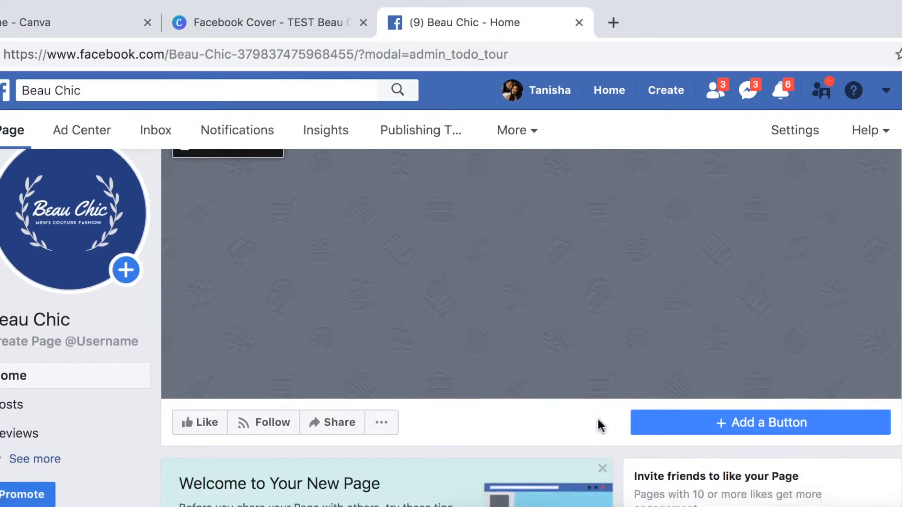
pyautogui.scroll(-3, 598, 419)
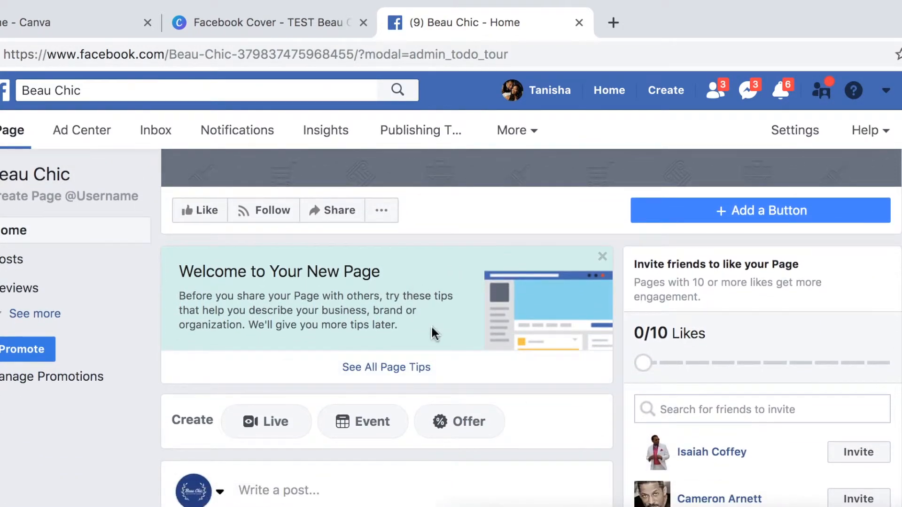
pyautogui.scroll(-2, 440, 355)
pyautogui.scroll(-5, 440, 355)
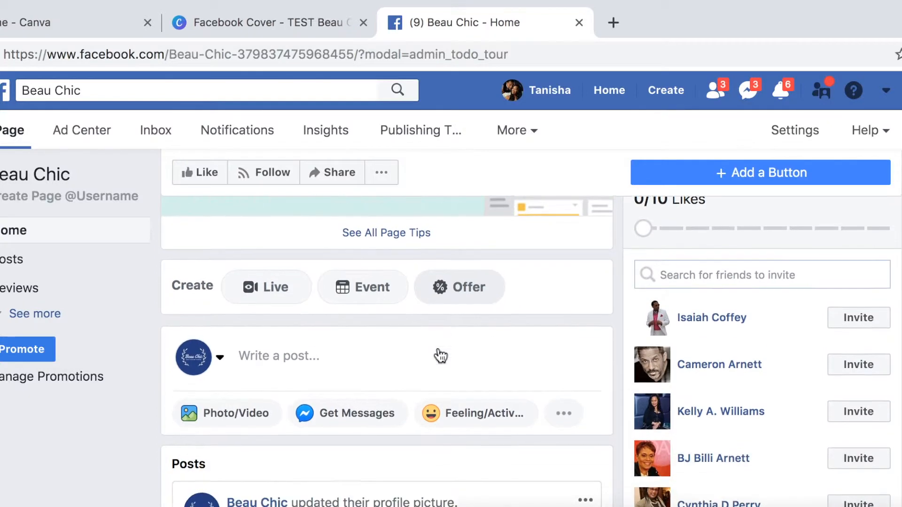
pyautogui.scroll(-7, 439, 350)
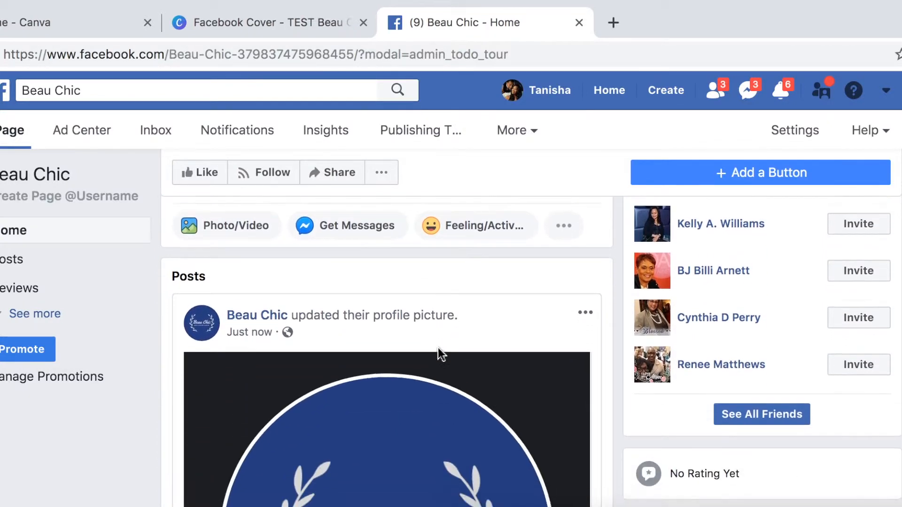
pyautogui.scroll(-3, 440, 356)
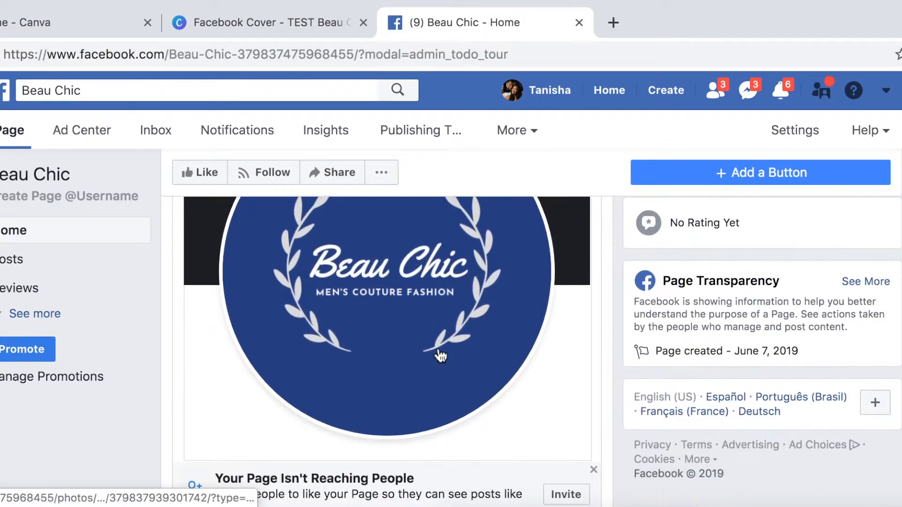
pyautogui.scroll(-3, 439, 348)
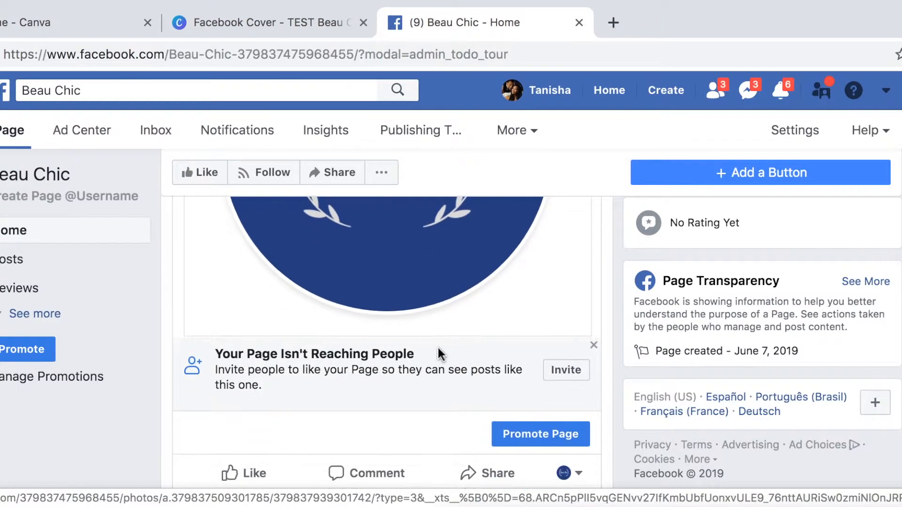
pyautogui.scroll(5, 441, 352)
pyautogui.scroll(4, 440, 355)
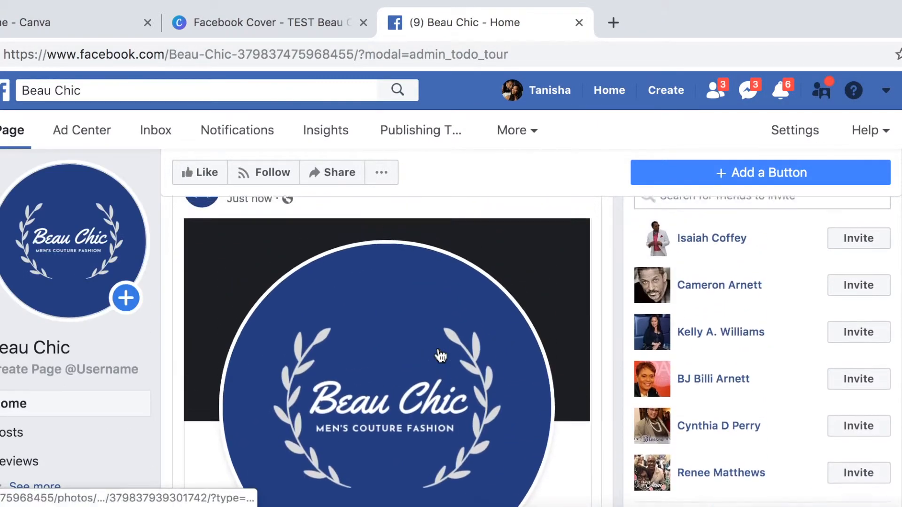
pyautogui.scroll(8, 440, 356)
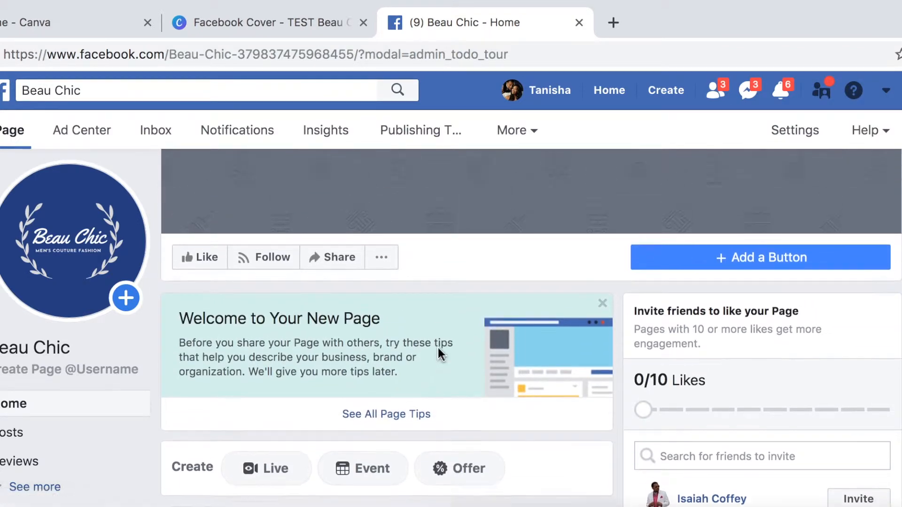
pyautogui.scroll(-2, 439, 354)
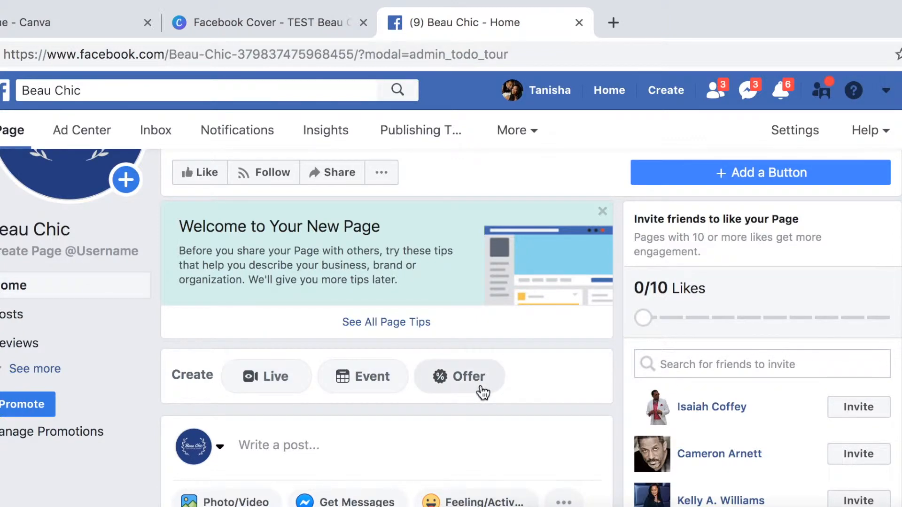
# Upload Beau Chic FB Cover.jpg from the Desktop folder as the page's cover photo and save it.
pyautogui.scroll(5, 482, 393)
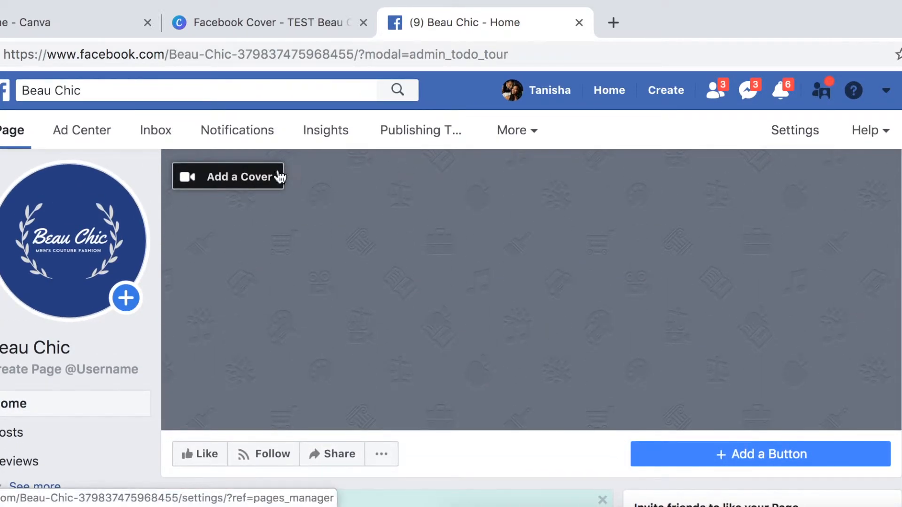
pyautogui.click(252, 180)
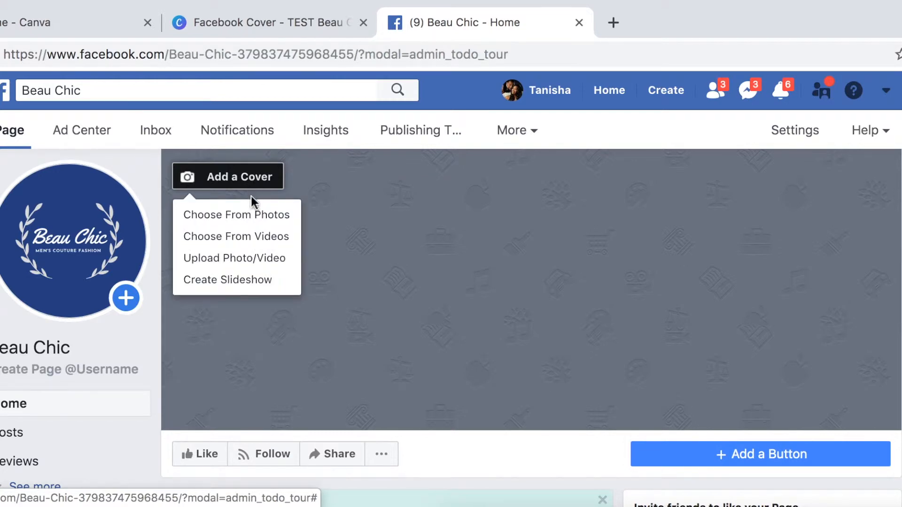
pyautogui.click(244, 266)
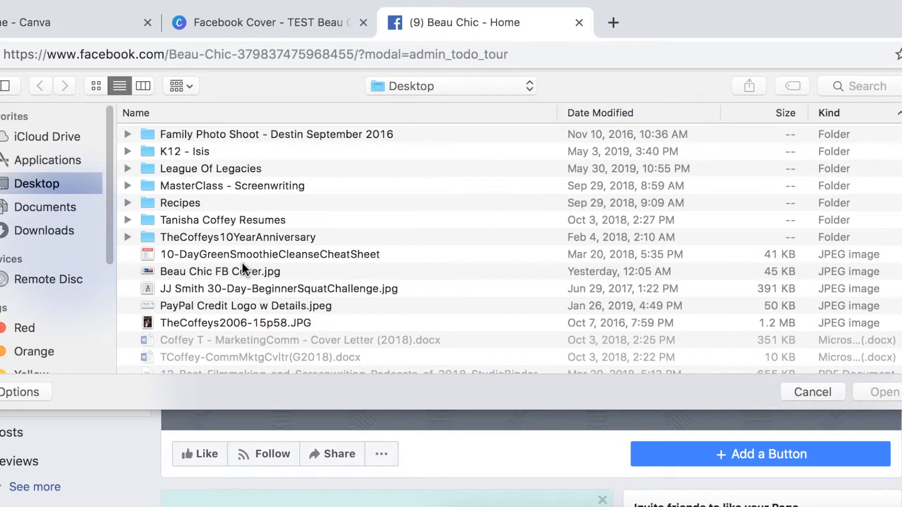
pyautogui.click(211, 274)
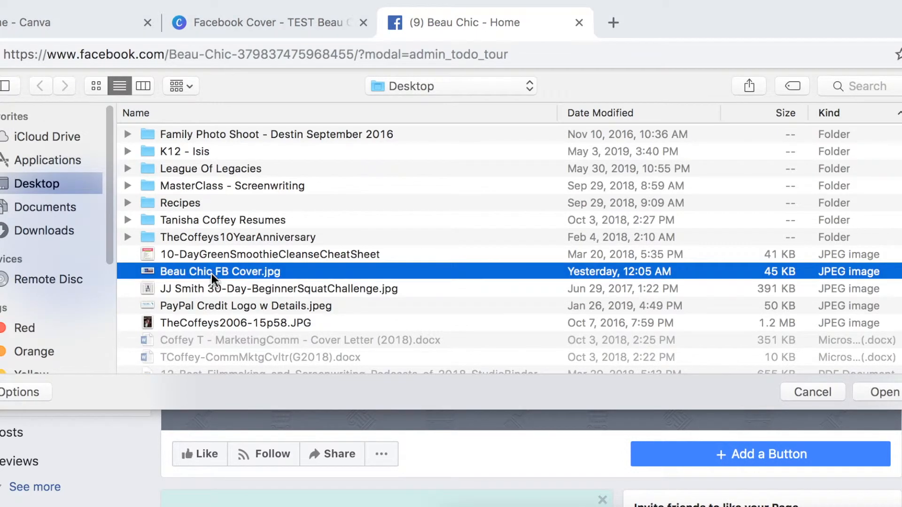
pyautogui.click(878, 392)
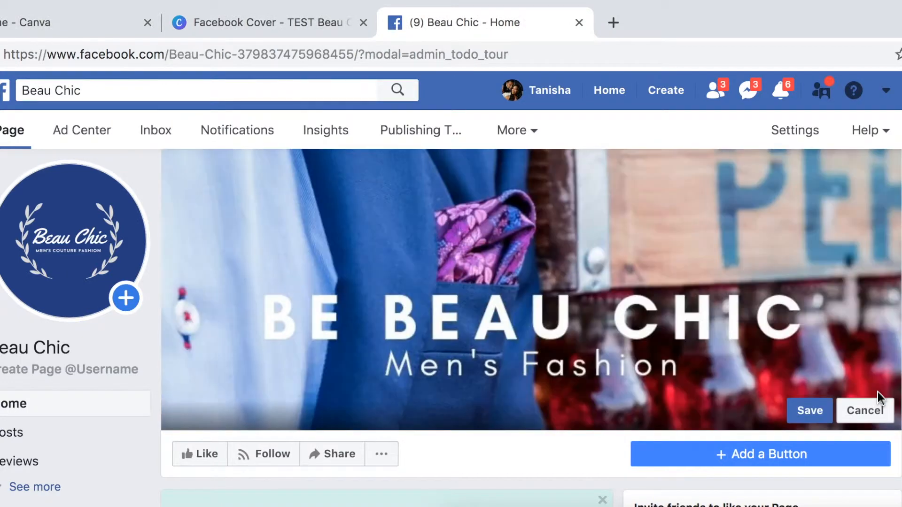
pyautogui.click(812, 412)
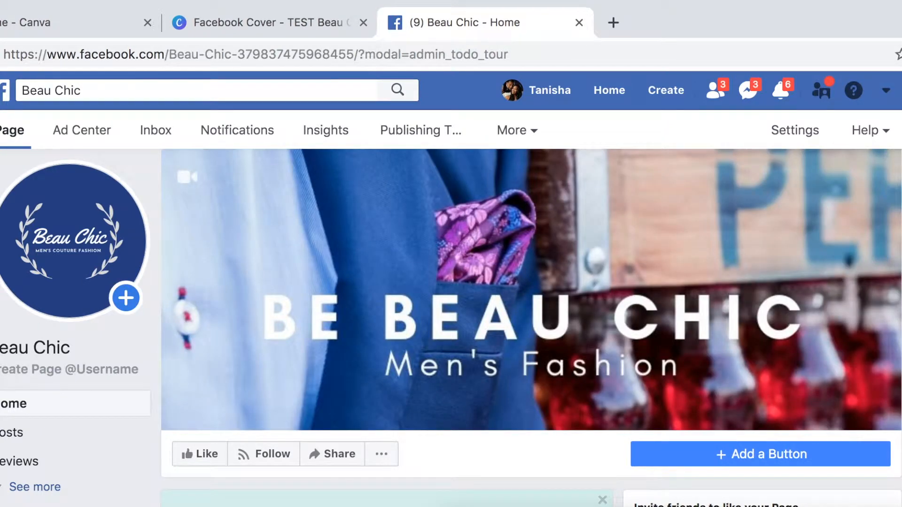
# Add a page button with the Shop Now option under Shop with you and continue to its destination settings.
pyautogui.scroll(-1, 841, 416)
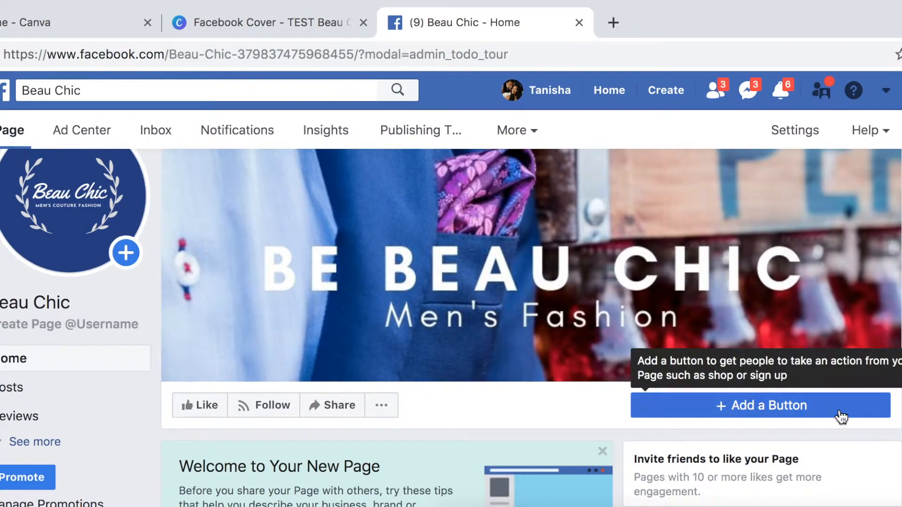
pyautogui.click(840, 412)
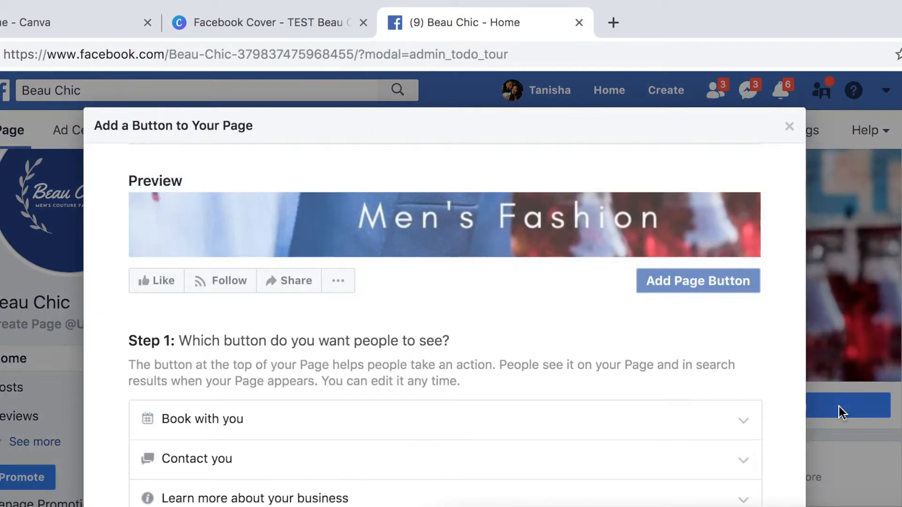
pyautogui.scroll(-2, 753, 390)
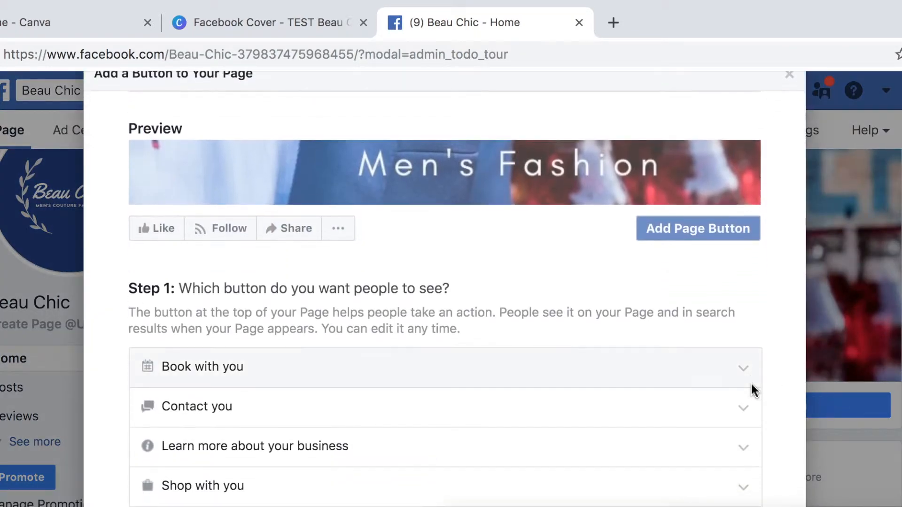
pyautogui.scroll(-1, 751, 389)
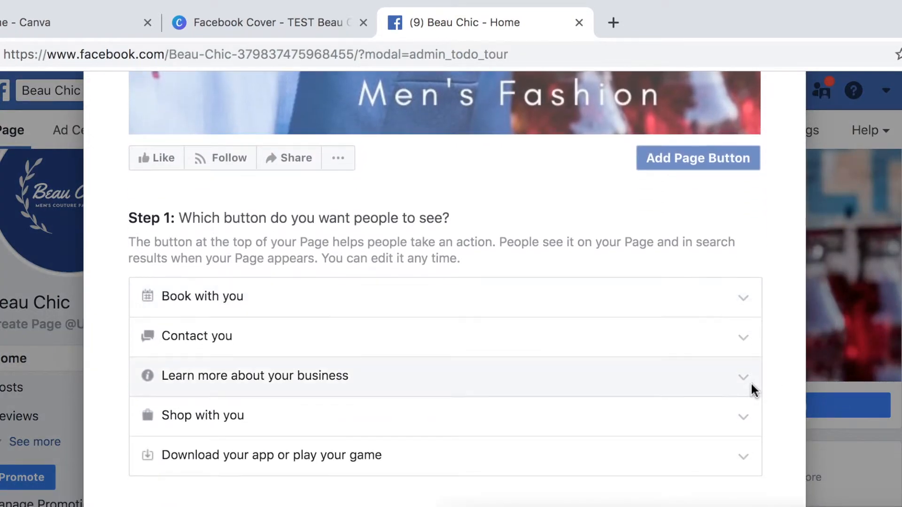
pyautogui.click(744, 421)
pyautogui.scroll(-1, 743, 422)
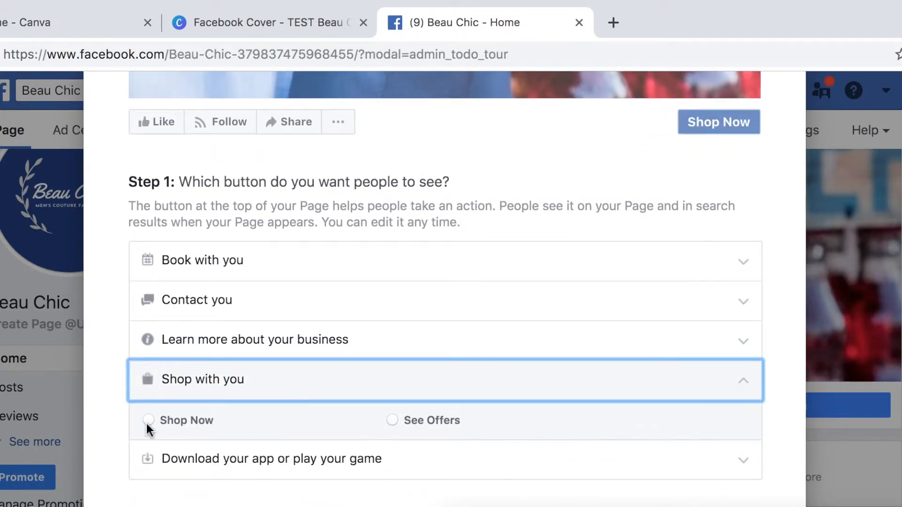
pyautogui.click(390, 421)
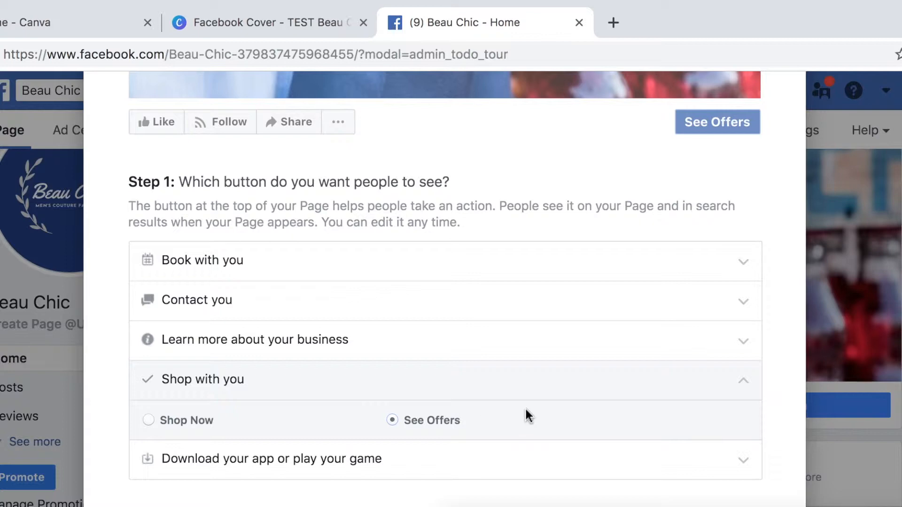
pyautogui.click(148, 420)
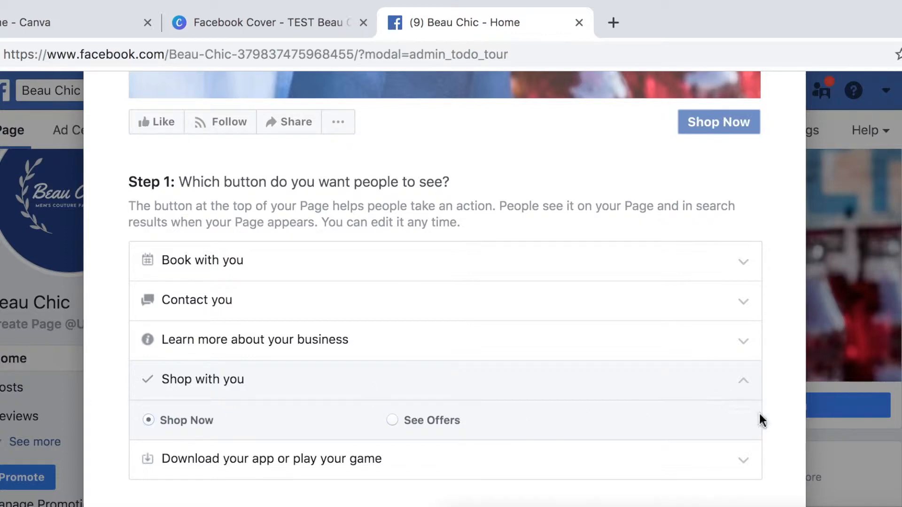
pyautogui.scroll(-3, 774, 423)
pyautogui.scroll(5, 775, 424)
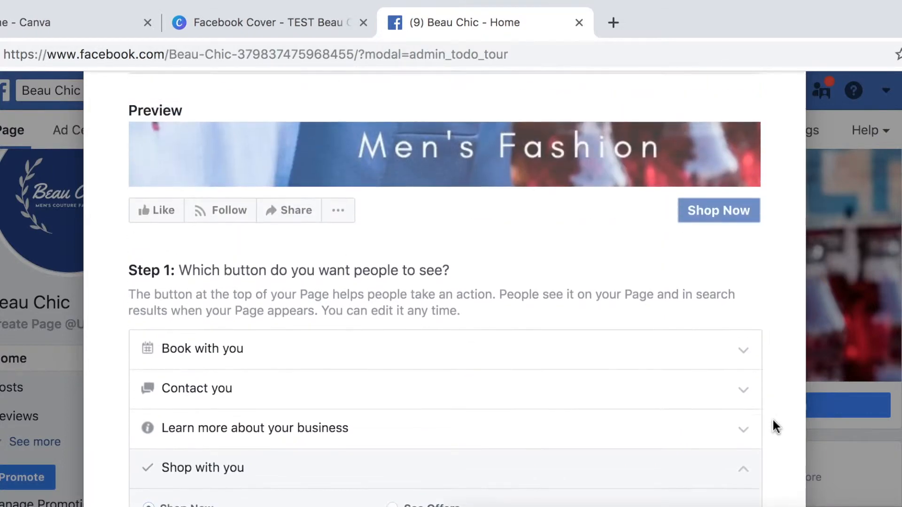
pyautogui.scroll(-5, 772, 418)
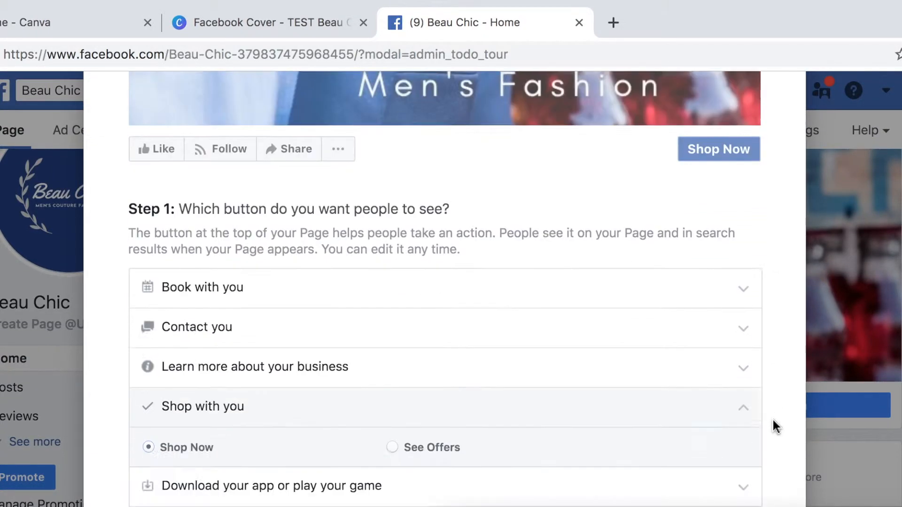
pyautogui.click(761, 449)
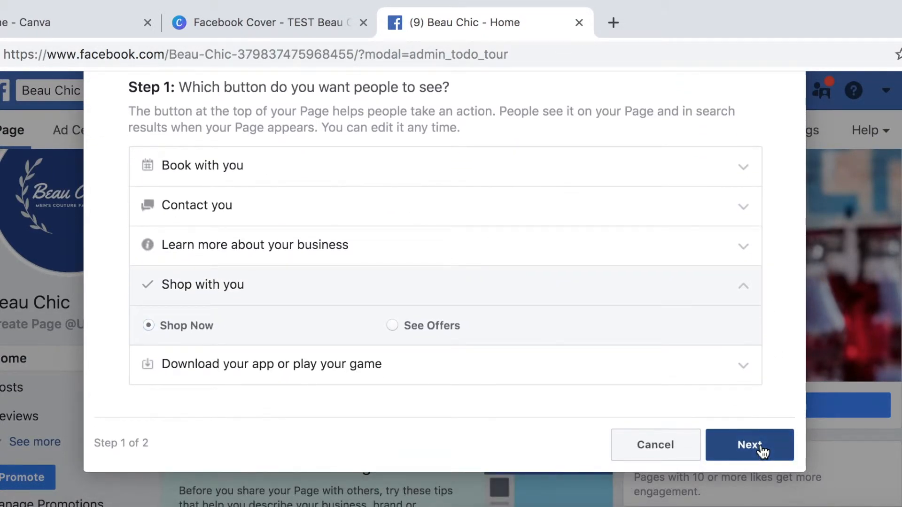
pyautogui.scroll(2, 717, 362)
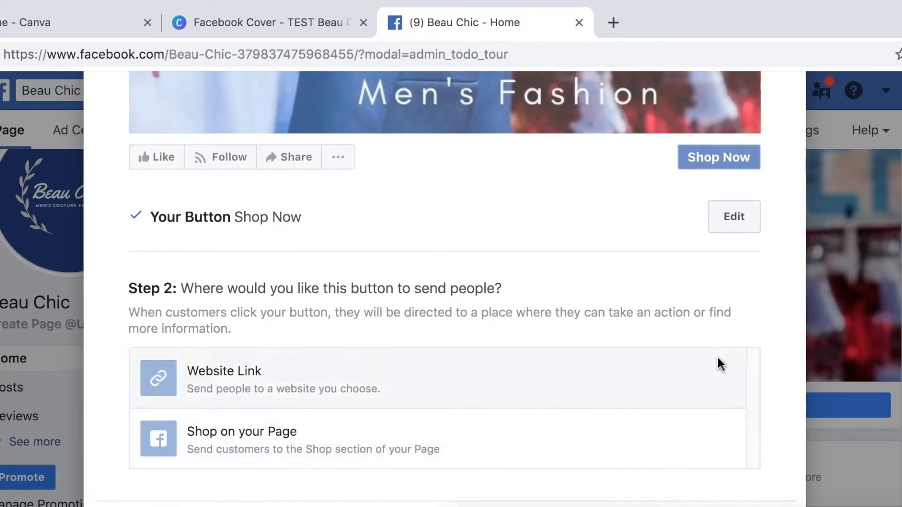
pyautogui.scroll(-1, 718, 358)
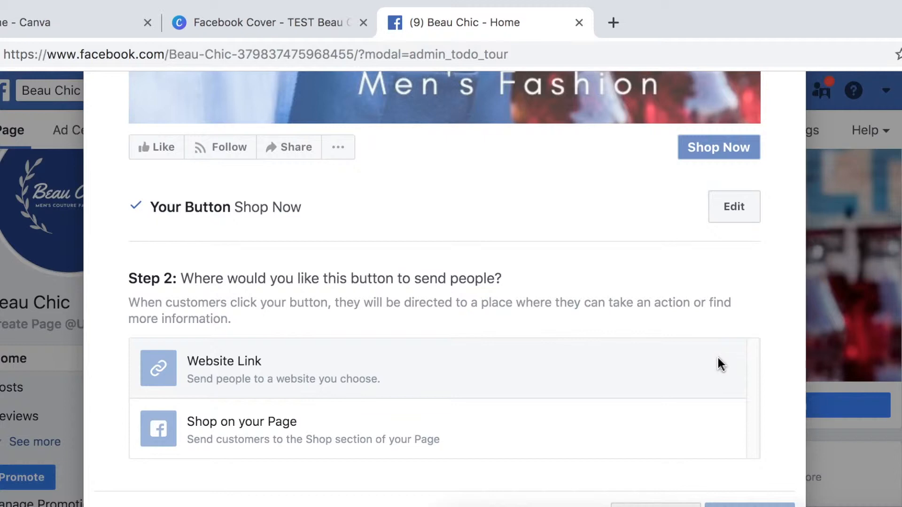
pyautogui.scroll(-1, 720, 364)
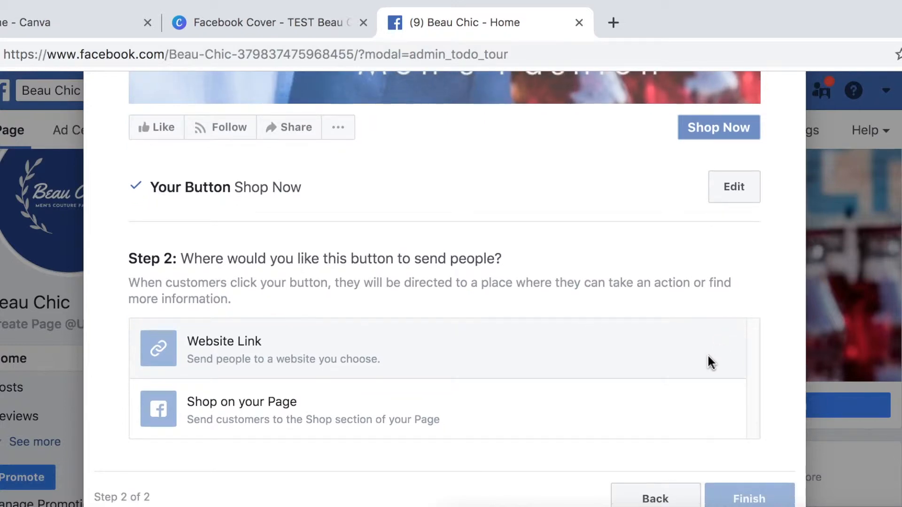
pyautogui.click(548, 347)
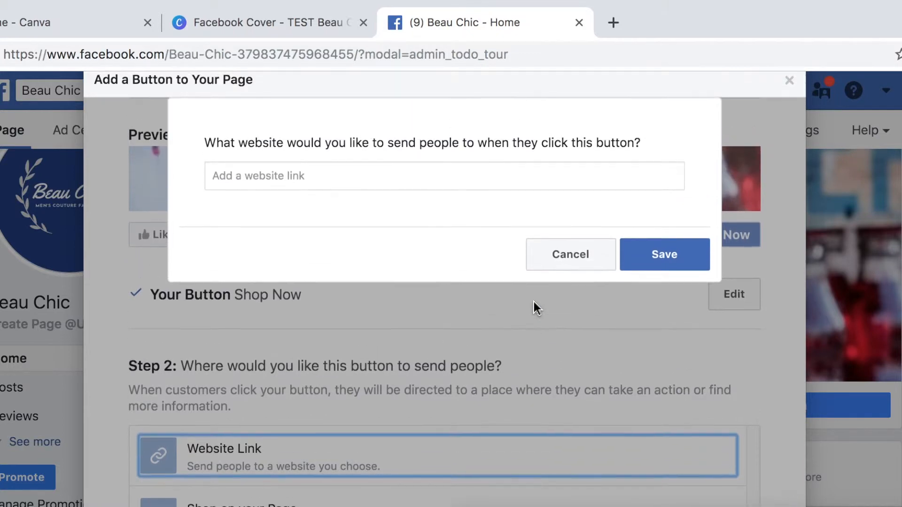
pyautogui.click(503, 205)
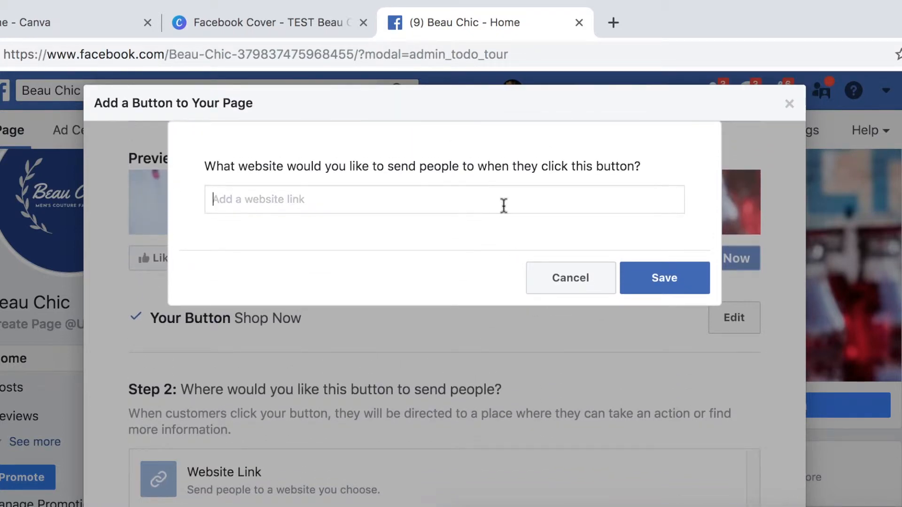
pyautogui.write('www.BeauChic.store')
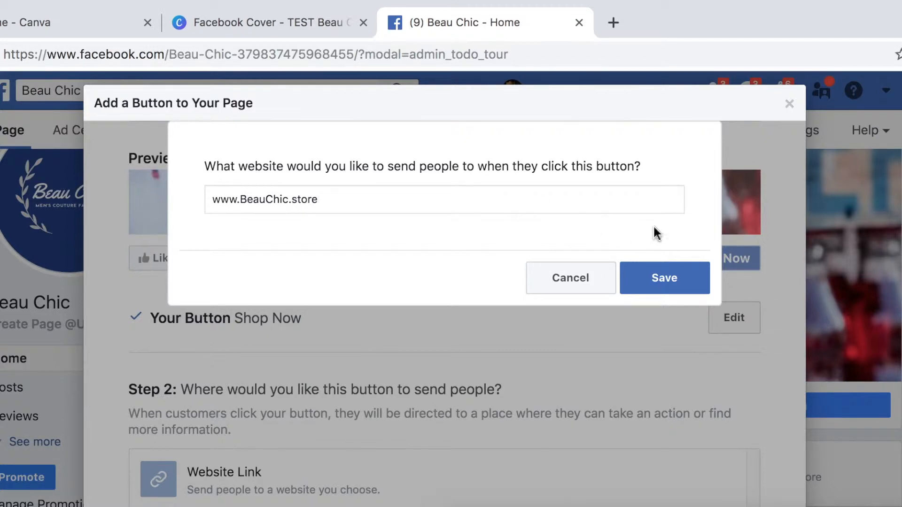
pyautogui.click(664, 279)
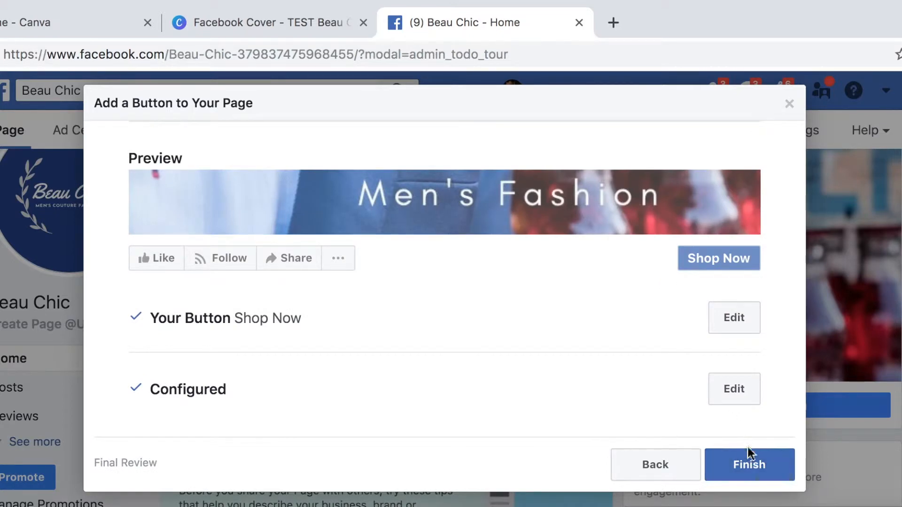
pyautogui.click(750, 463)
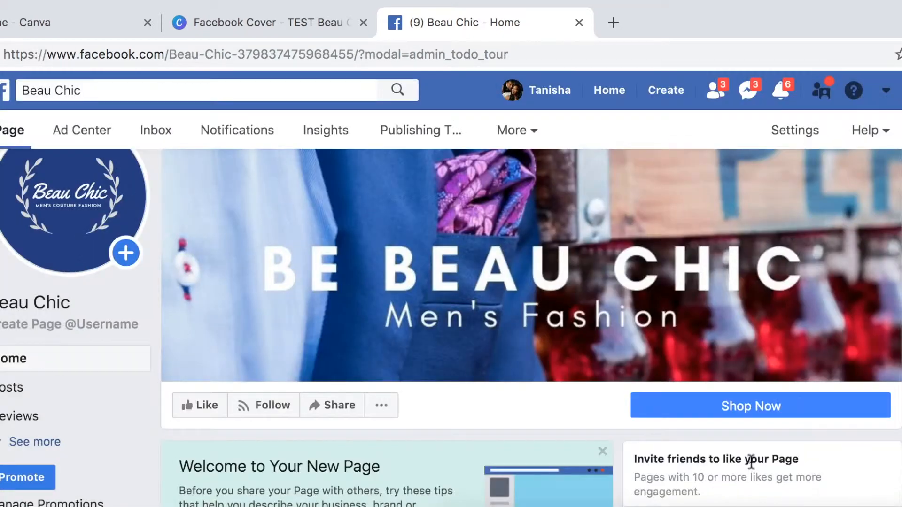
# Look over the available options of the new Shop Now button and the page's cover area.
pyautogui.moveTo(768, 417)
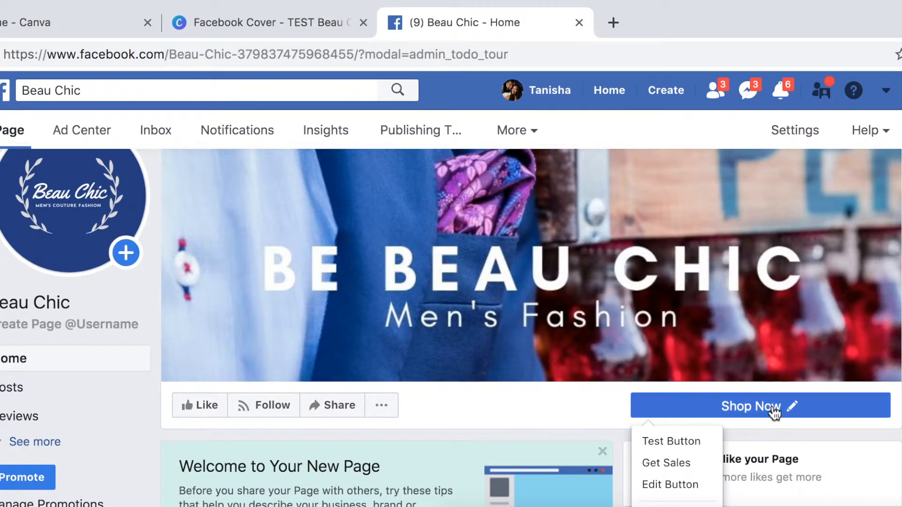
pyautogui.scroll(-1, 770, 409)
pyautogui.moveTo(777, 385)
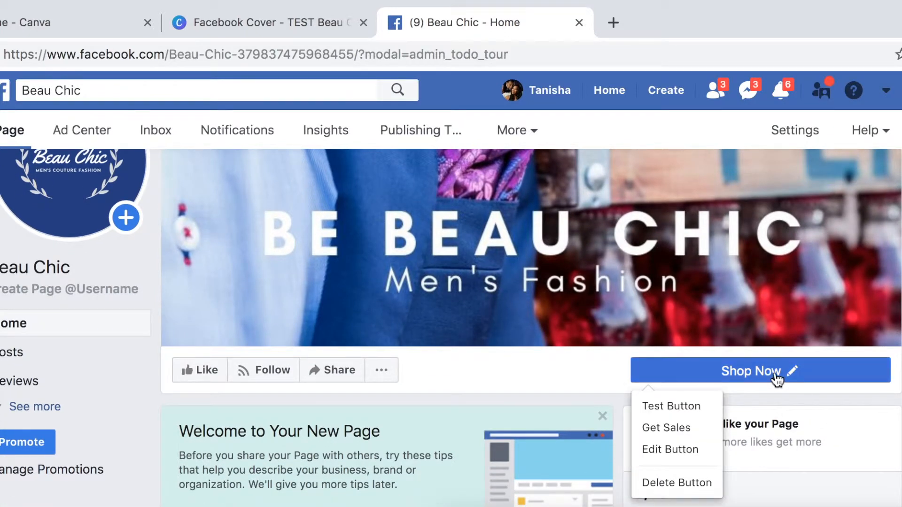
pyautogui.scroll(-1, 886, 335)
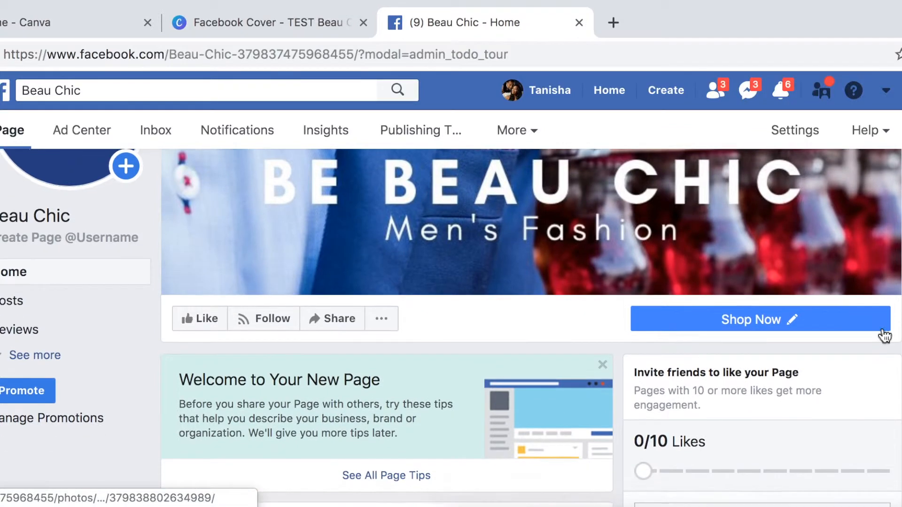
pyautogui.scroll(3, 886, 334)
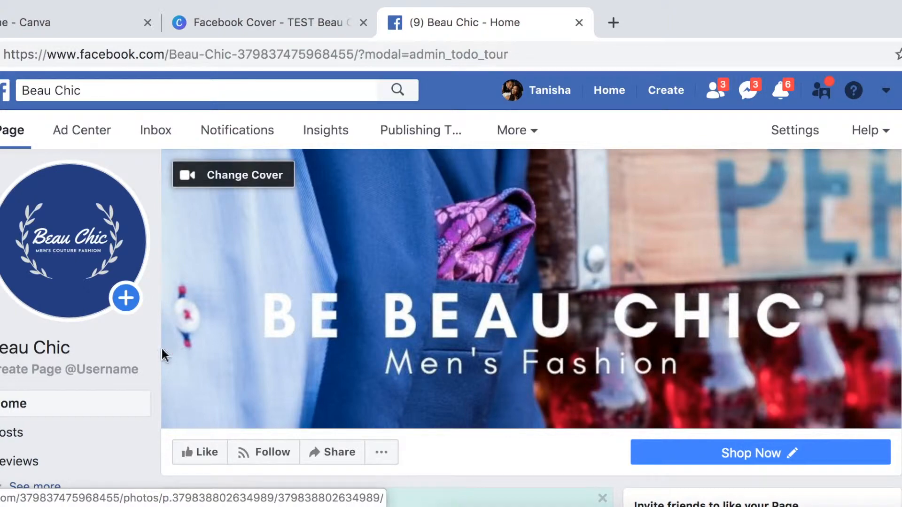
# Set the page's visibility to Page unpublished, giving the reason "The Page isn't finished yet", and confirm the unpublishing.
pyautogui.click(788, 137)
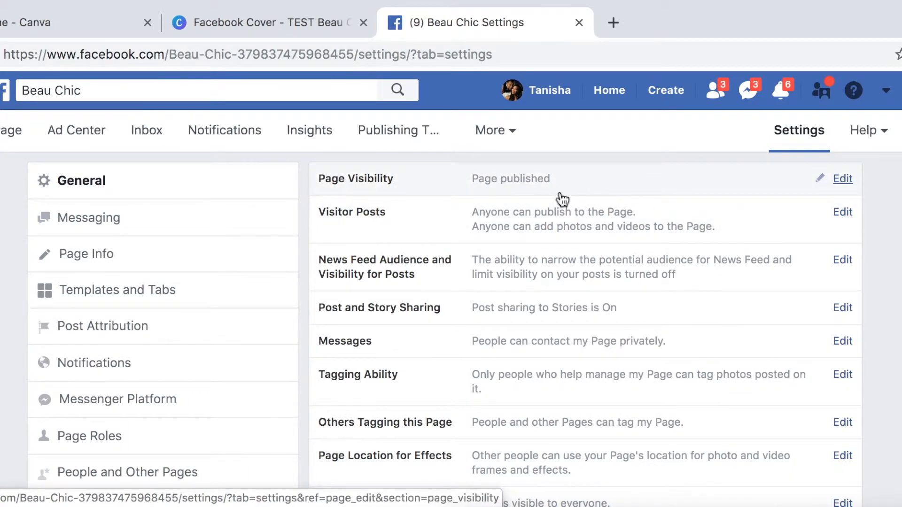
pyautogui.click(844, 180)
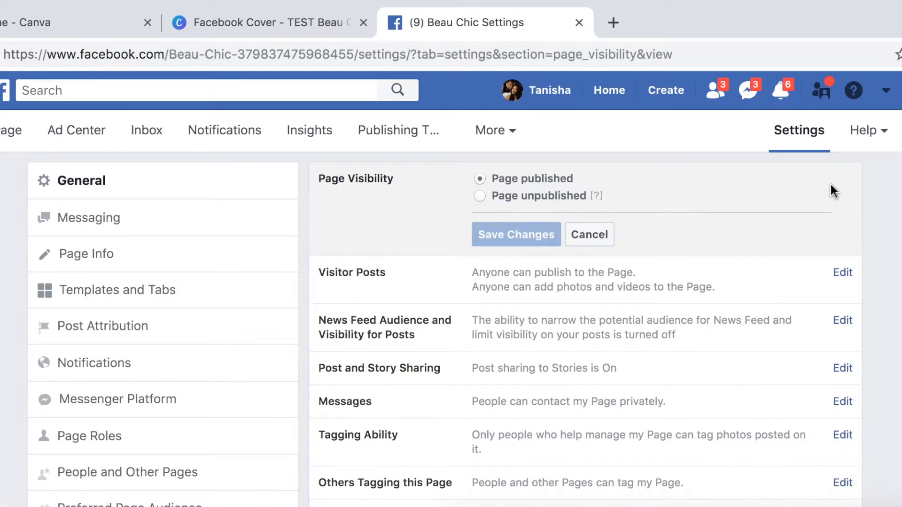
pyautogui.click(480, 196)
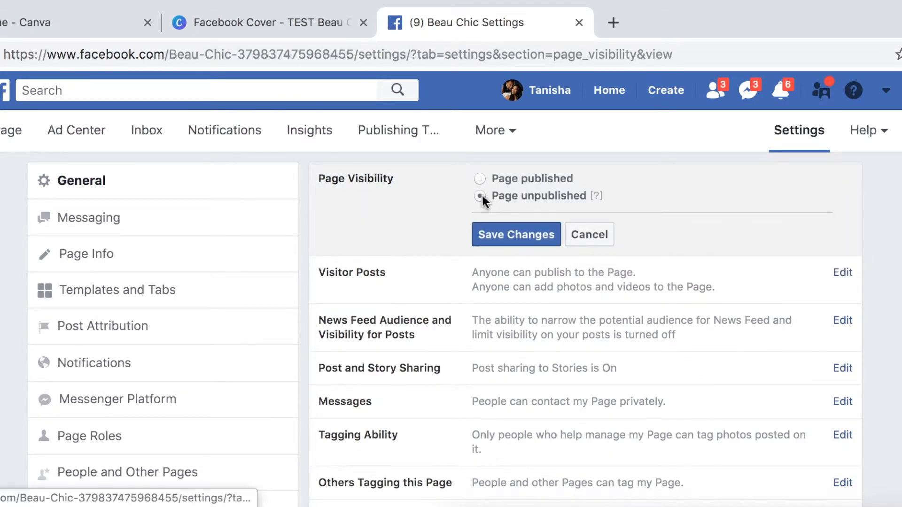
pyautogui.click(515, 237)
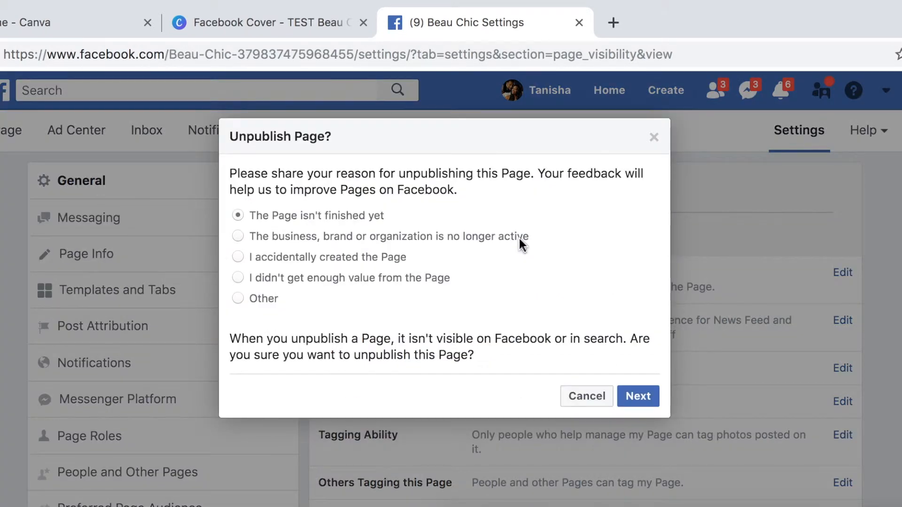
pyautogui.click(636, 396)
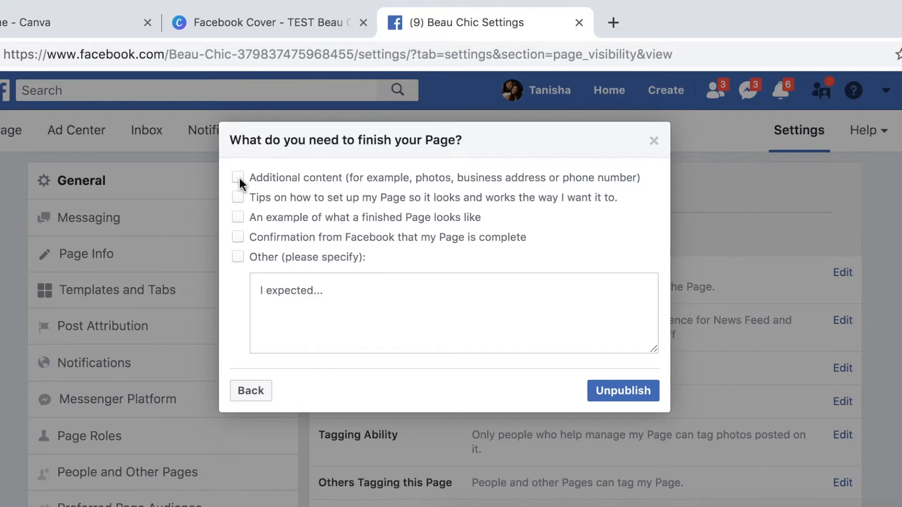
pyautogui.click(643, 400)
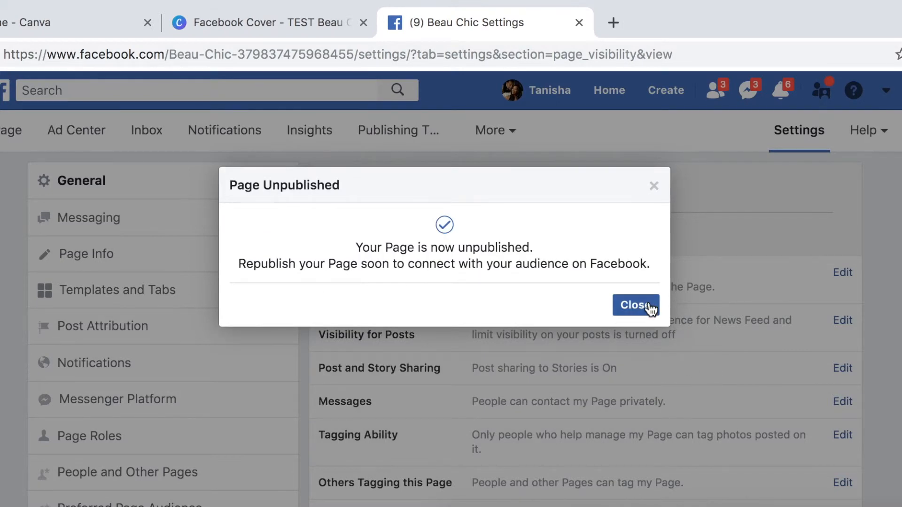
pyautogui.click(651, 310)
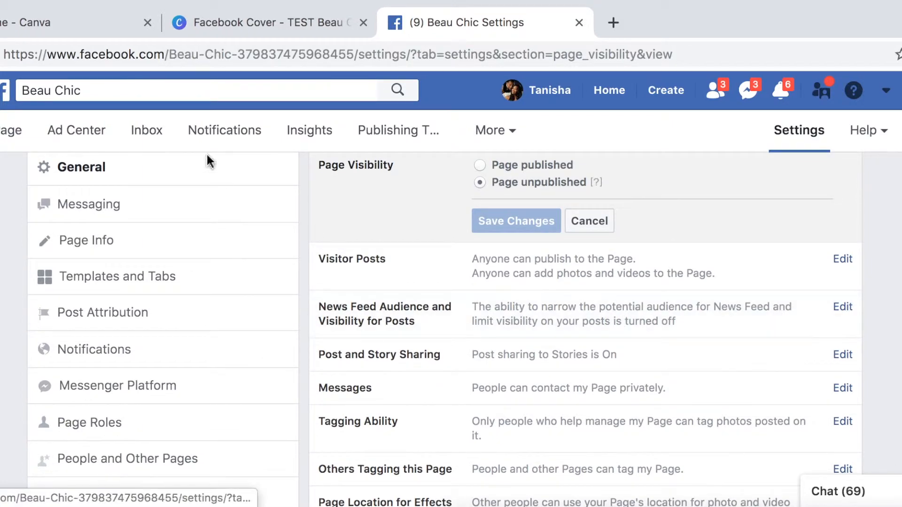
# Examine the page's general settings, from Visitor Posts and Messages through Country Restrictions and Profanity Filter to Remove Page and Live Commentary.
pyautogui.scroll(-3, 509, 358)
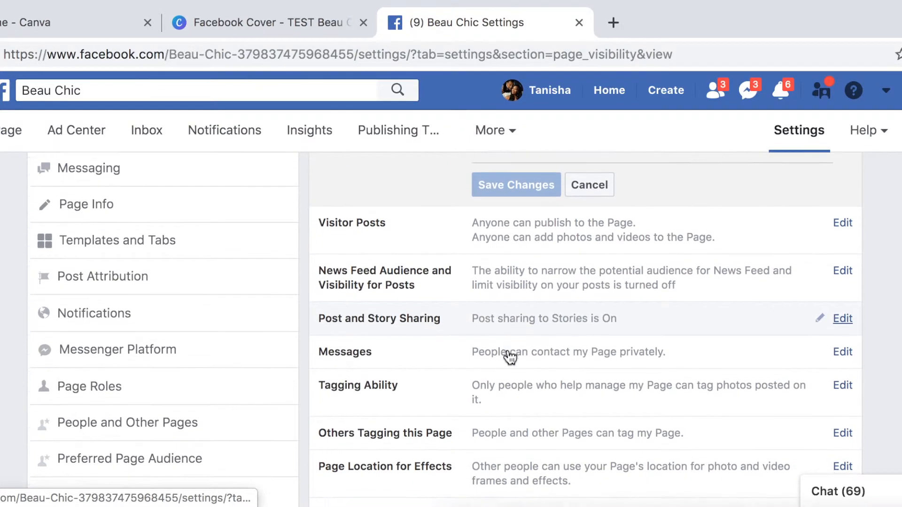
pyautogui.scroll(-2, 510, 358)
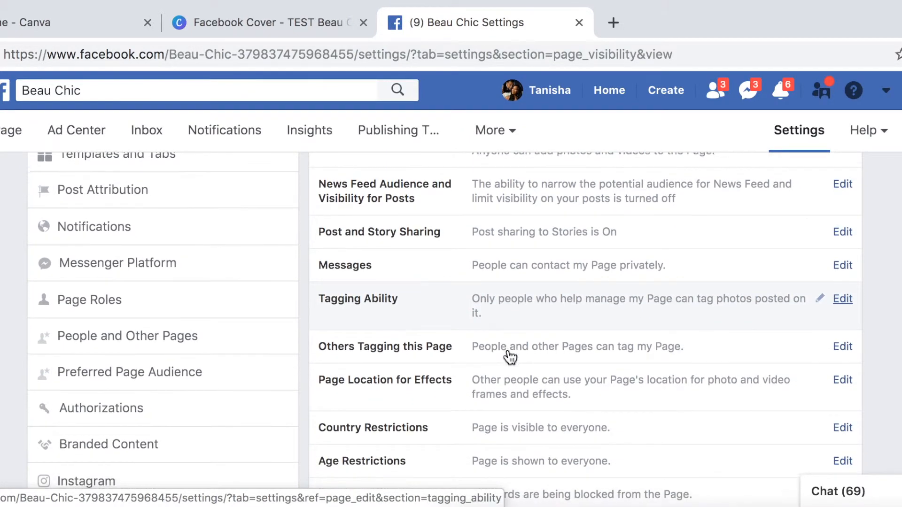
pyautogui.scroll(-3, 509, 358)
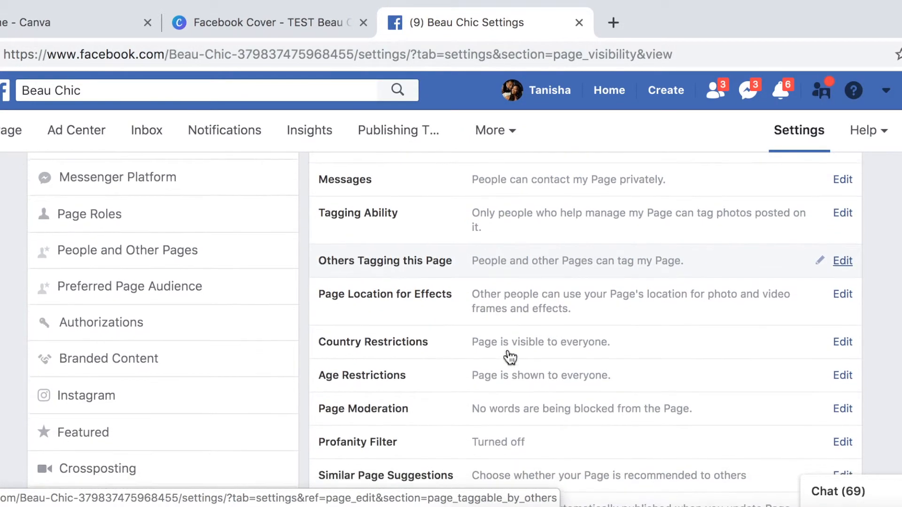
pyautogui.scroll(-2, 509, 358)
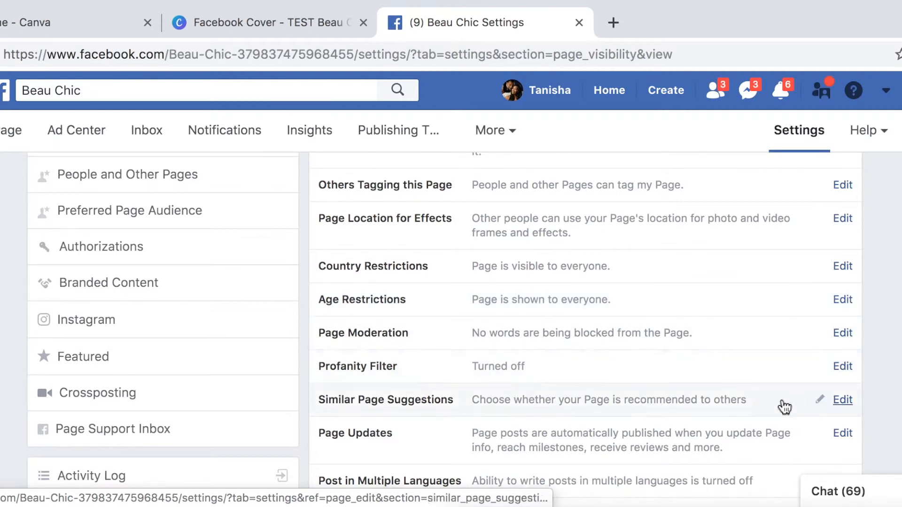
pyautogui.scroll(-2, 766, 429)
pyautogui.scroll(-1, 766, 430)
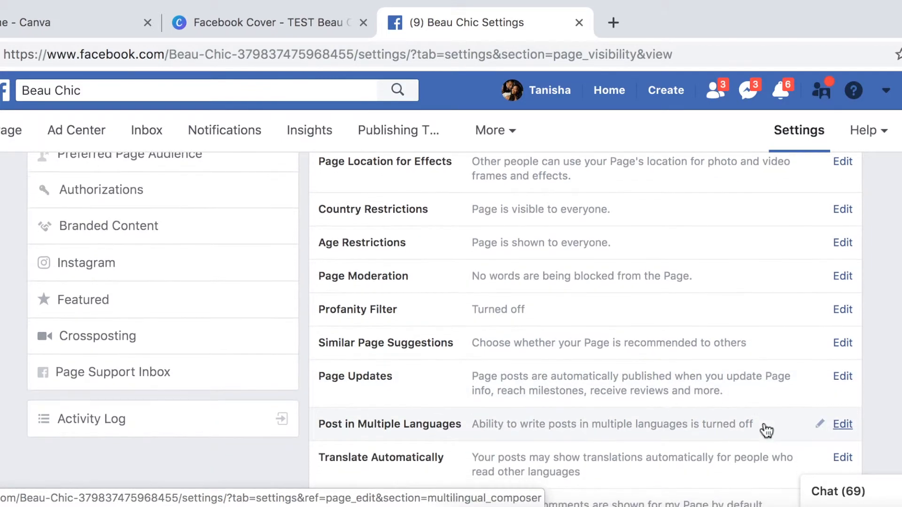
pyautogui.scroll(-3, 767, 431)
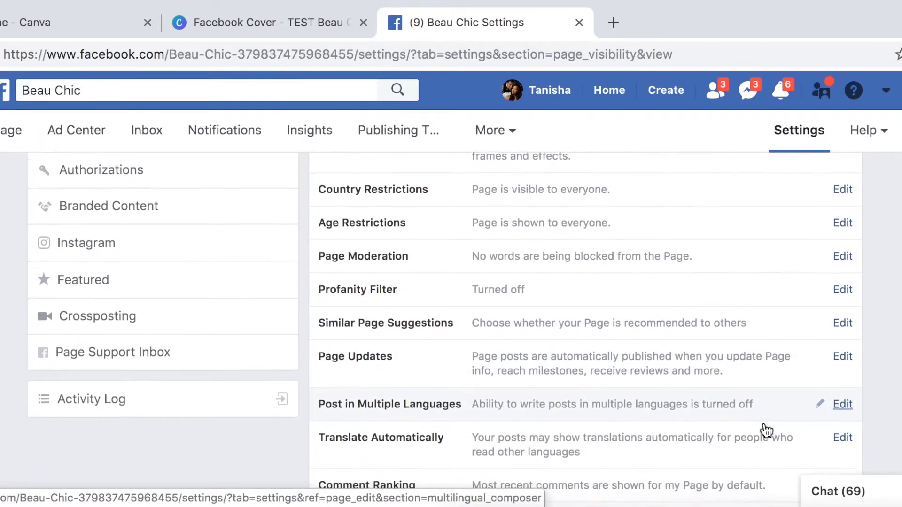
pyautogui.scroll(-5, 766, 430)
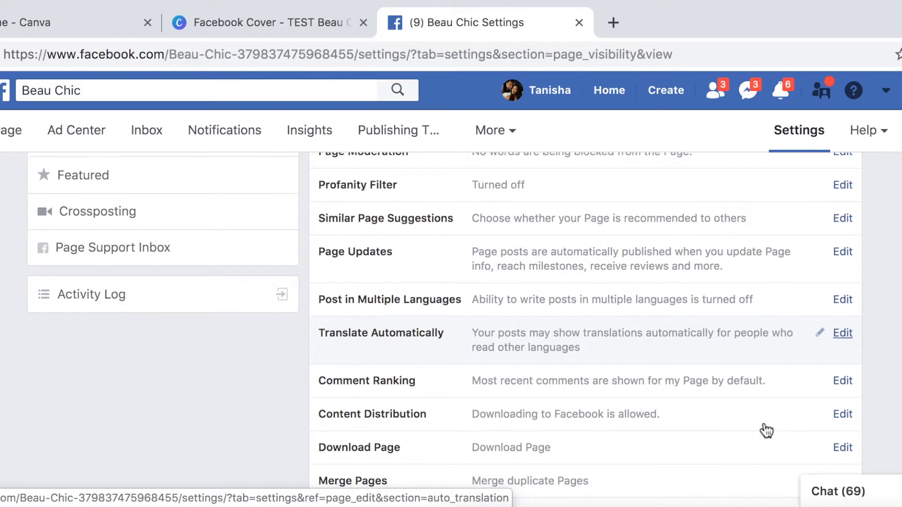
pyautogui.scroll(-4, 767, 430)
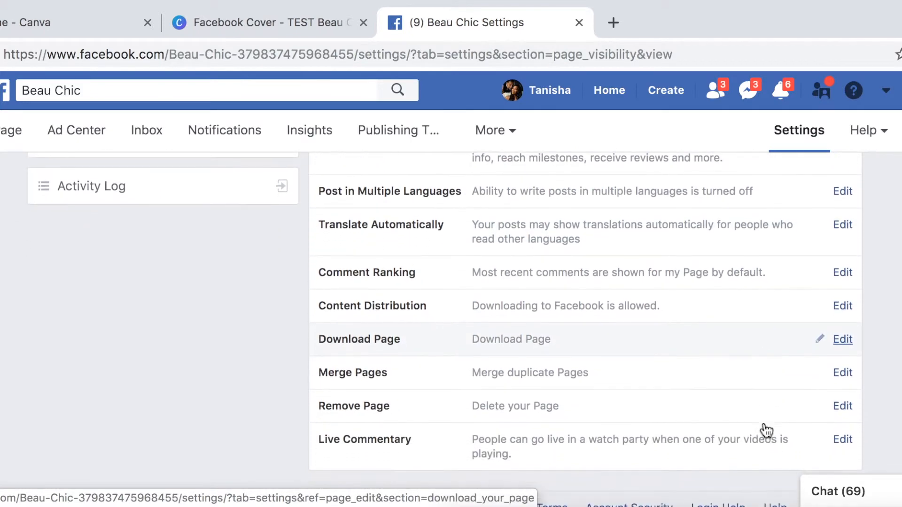
pyautogui.scroll(-1, 767, 431)
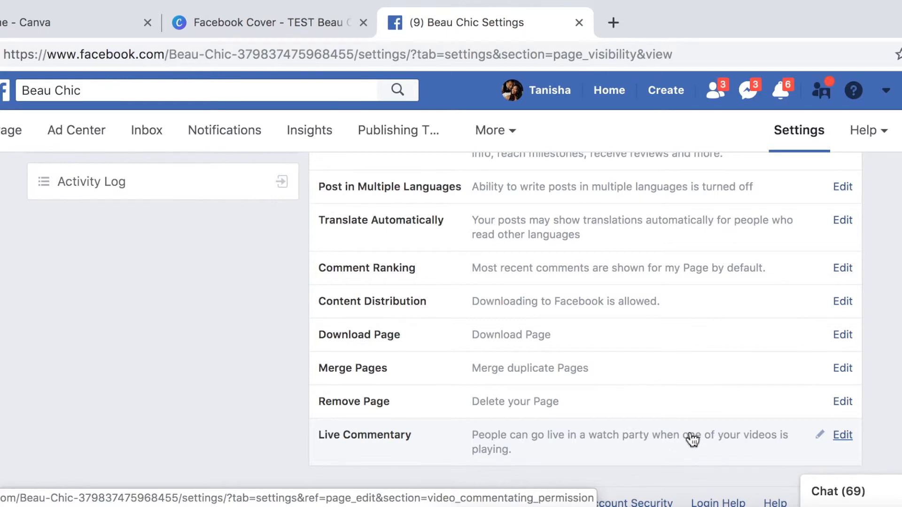
pyautogui.scroll(5, 680, 405)
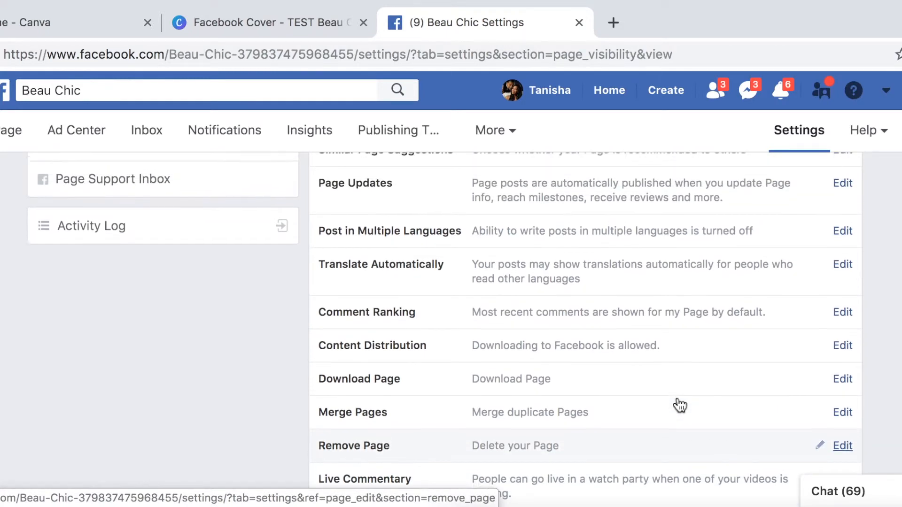
pyautogui.scroll(5, 679, 404)
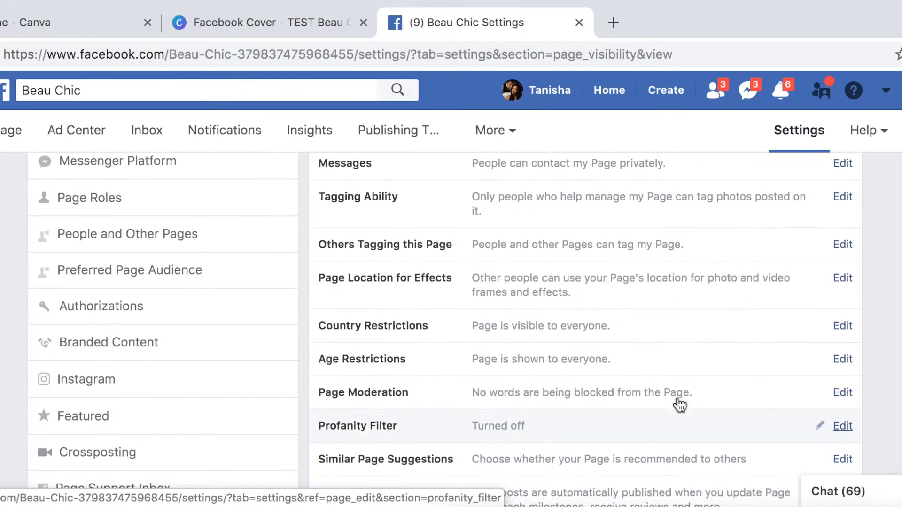
pyautogui.scroll(3, 680, 405)
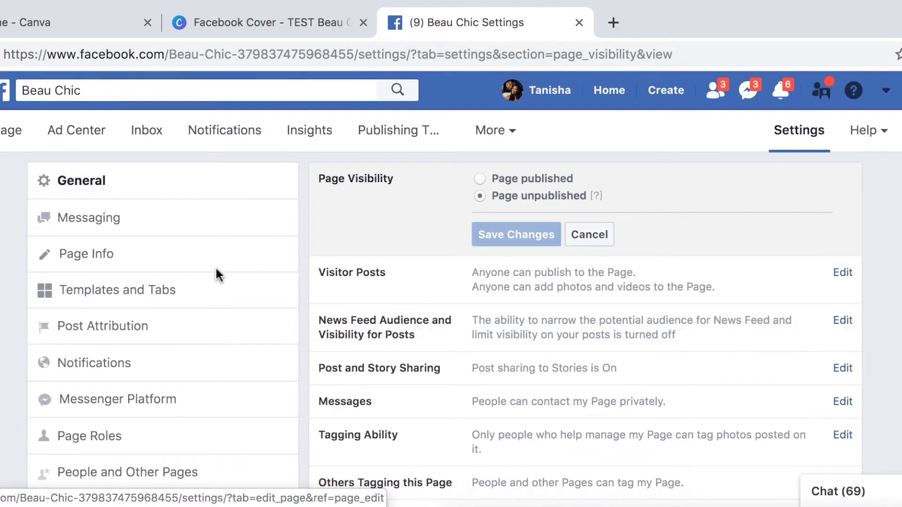
# Open the page's Messaging settings and look over the sections for how people can message the page.
pyautogui.click(115, 226)
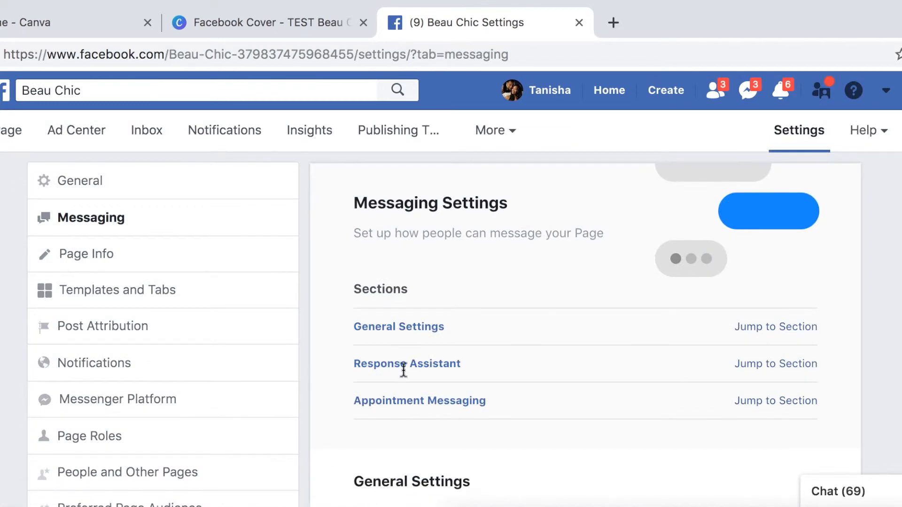
pyautogui.scroll(-2, 403, 370)
pyautogui.scroll(2, 403, 370)
# Open the Page Info settings and examine the description, category, contact, location, hours and additional detail fields.
pyautogui.click(110, 264)
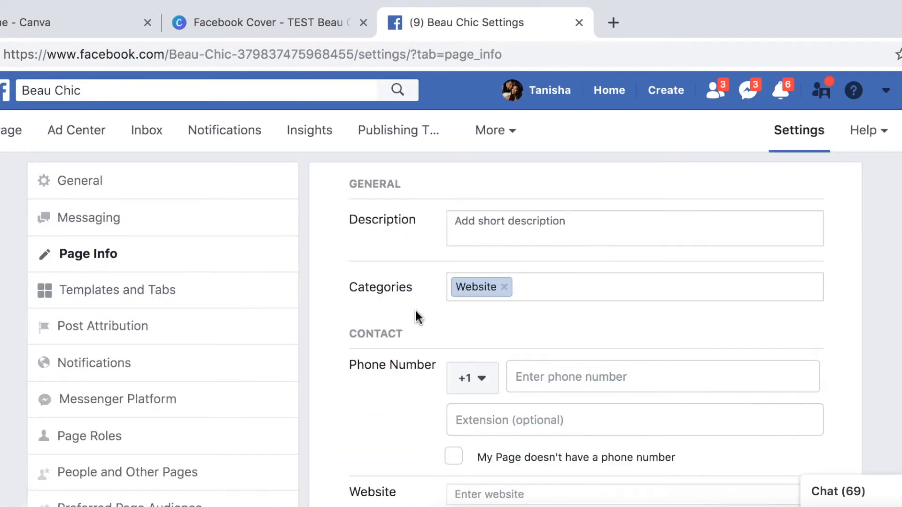
pyautogui.scroll(-1, 414, 404)
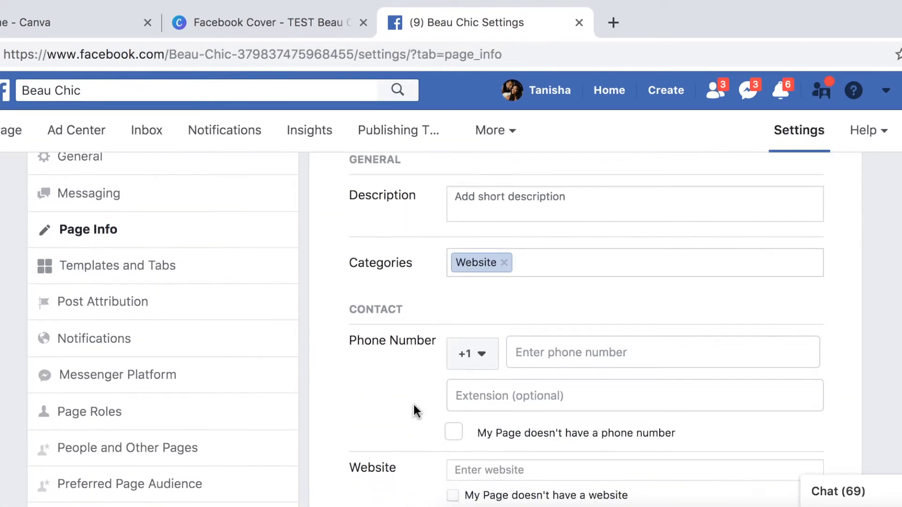
pyautogui.scroll(1, 414, 404)
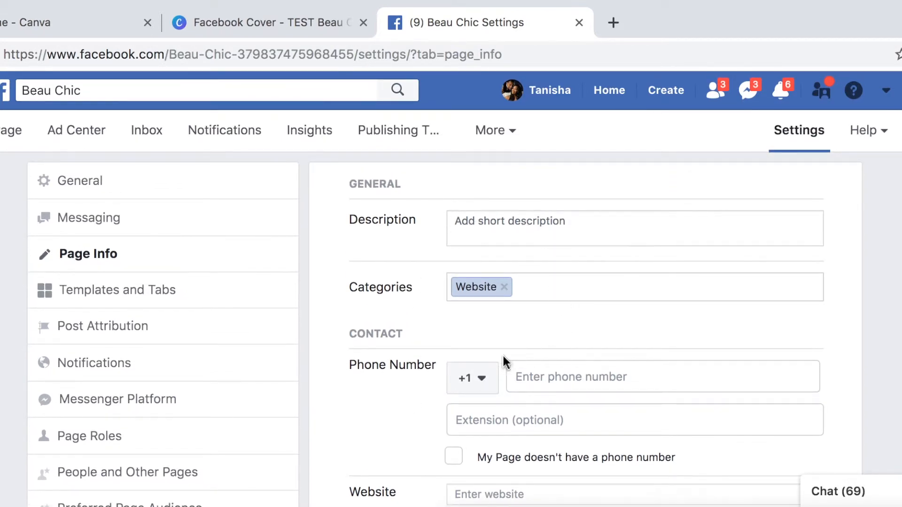
pyautogui.scroll(-5, 442, 397)
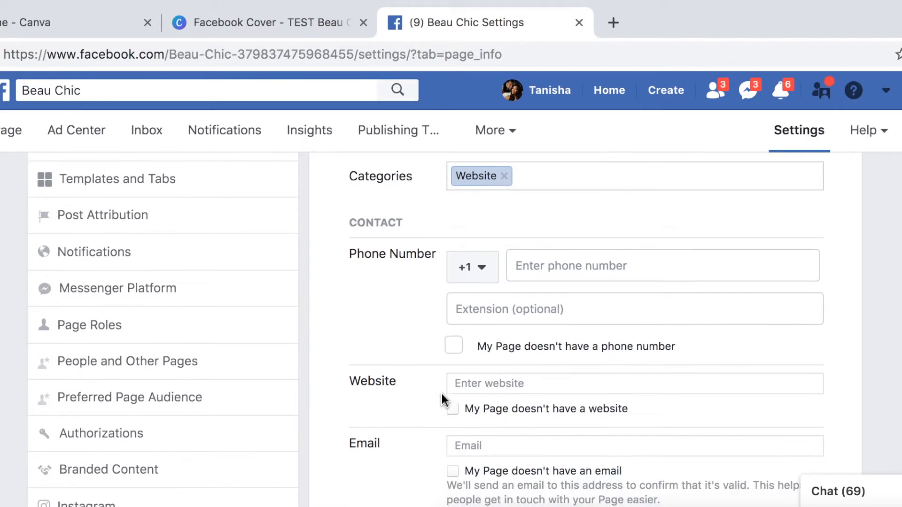
pyautogui.scroll(-5, 442, 395)
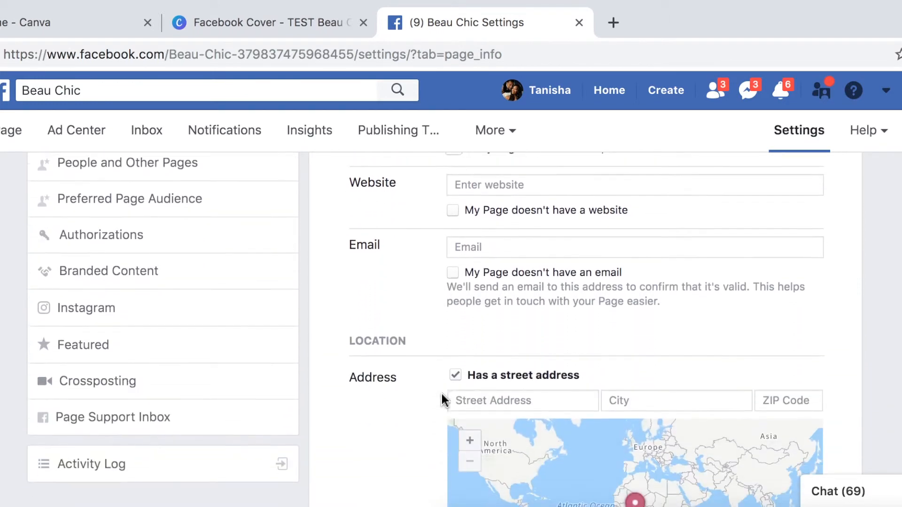
pyautogui.scroll(-6, 442, 399)
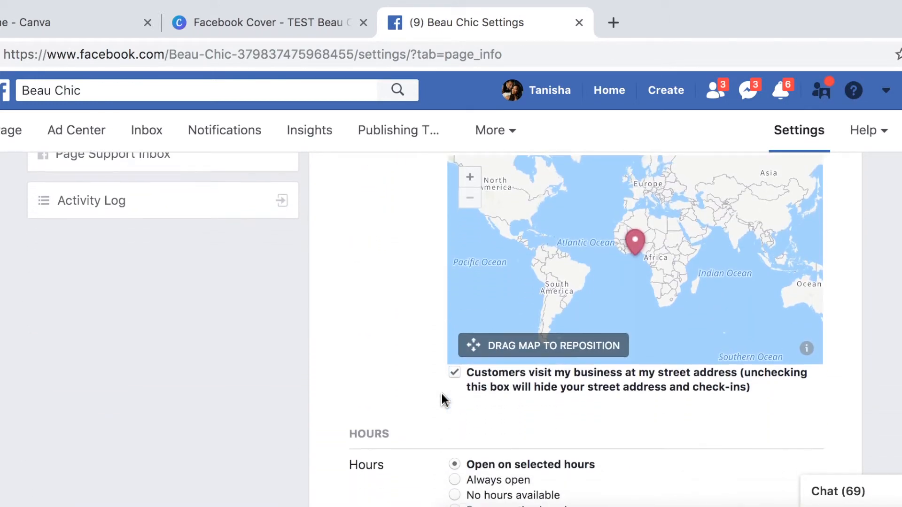
pyautogui.scroll(-5, 444, 401)
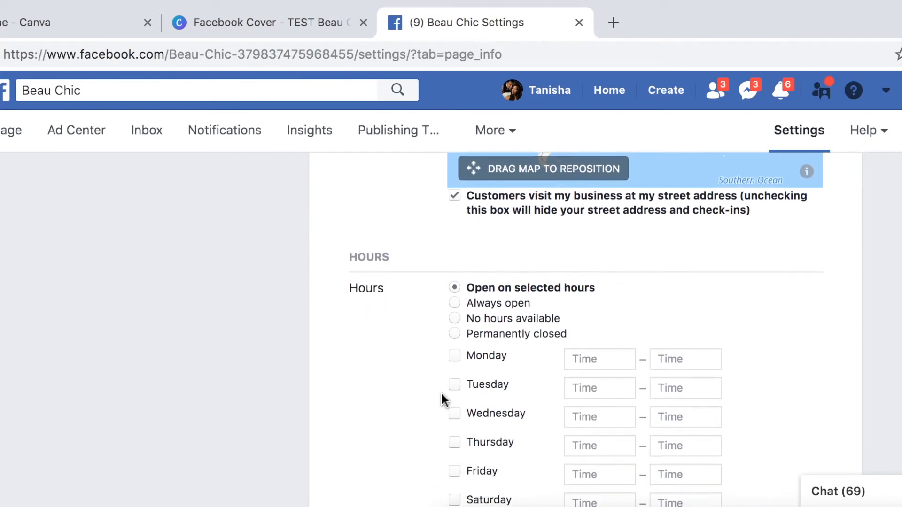
pyautogui.scroll(-5, 441, 394)
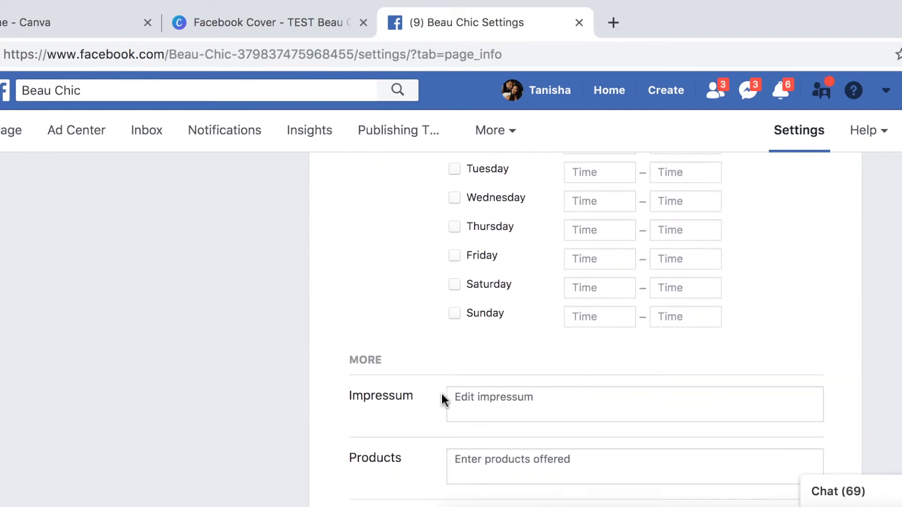
pyautogui.scroll(-6, 442, 398)
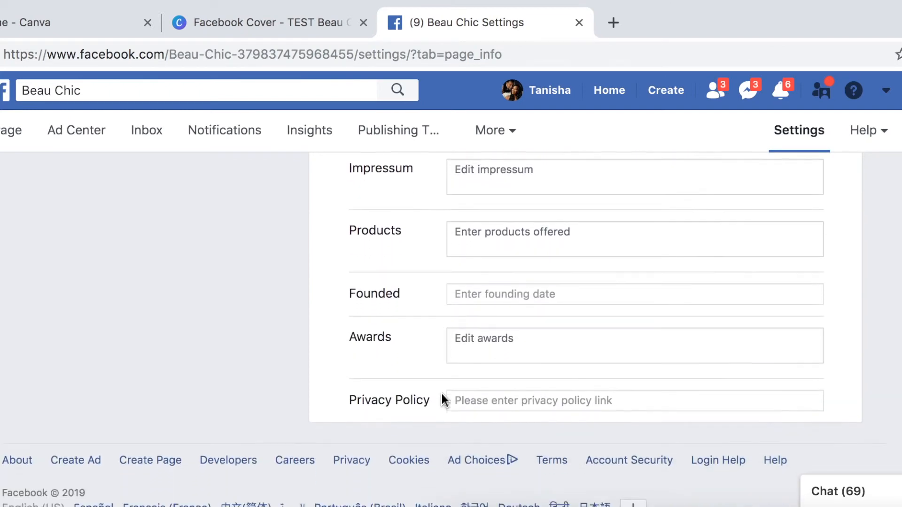
pyautogui.scroll(3, 441, 399)
pyautogui.scroll(15, 442, 399)
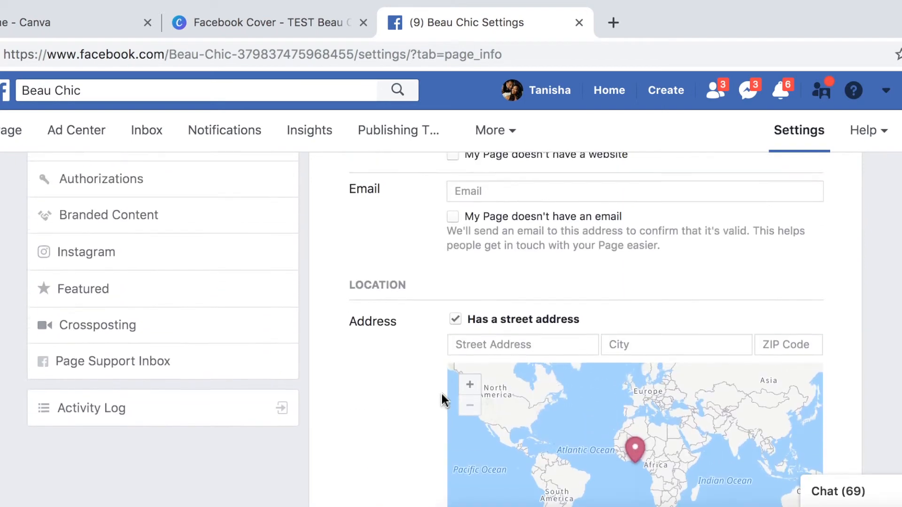
pyautogui.scroll(5, 442, 397)
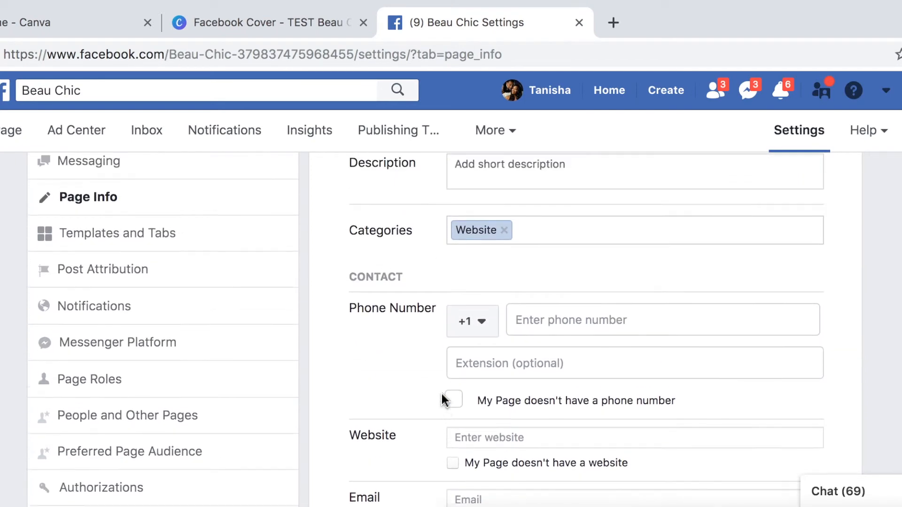
pyautogui.scroll(-1, 442, 399)
# In the Templates and Tabs settings, move the Offers tab directly below Home, ahead of Posts.
pyautogui.click(165, 244)
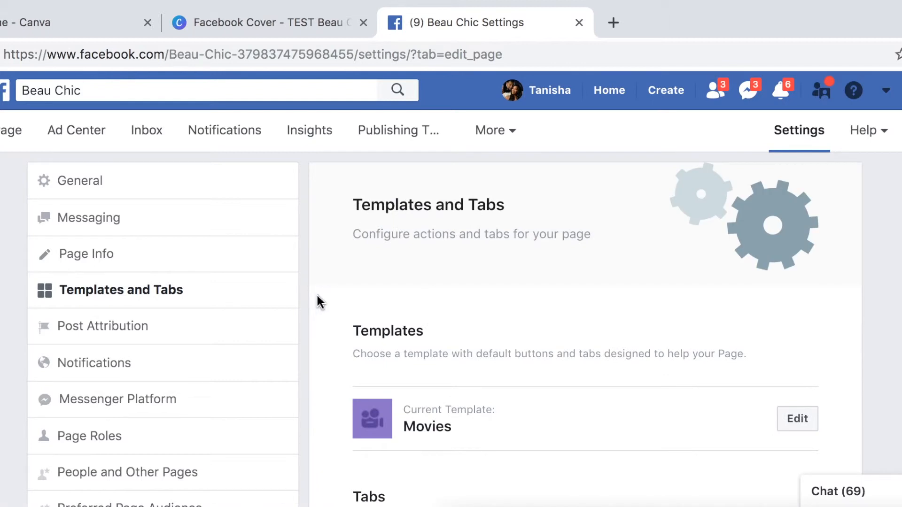
pyautogui.scroll(-3, 374, 306)
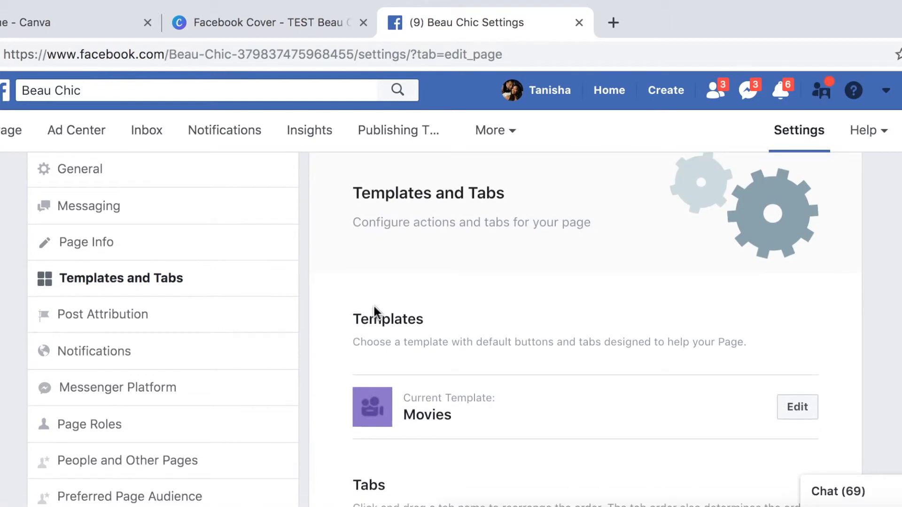
pyautogui.scroll(-2, 374, 306)
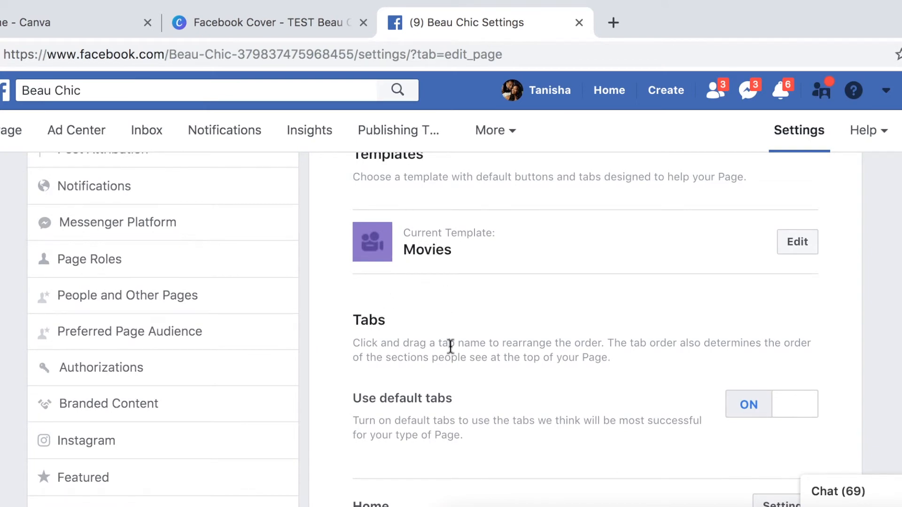
pyautogui.scroll(-5, 450, 347)
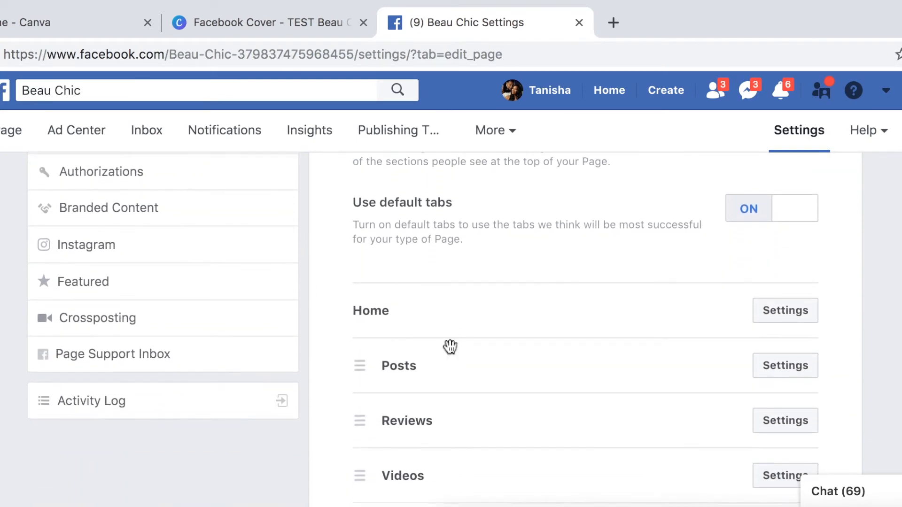
pyautogui.scroll(-3, 450, 346)
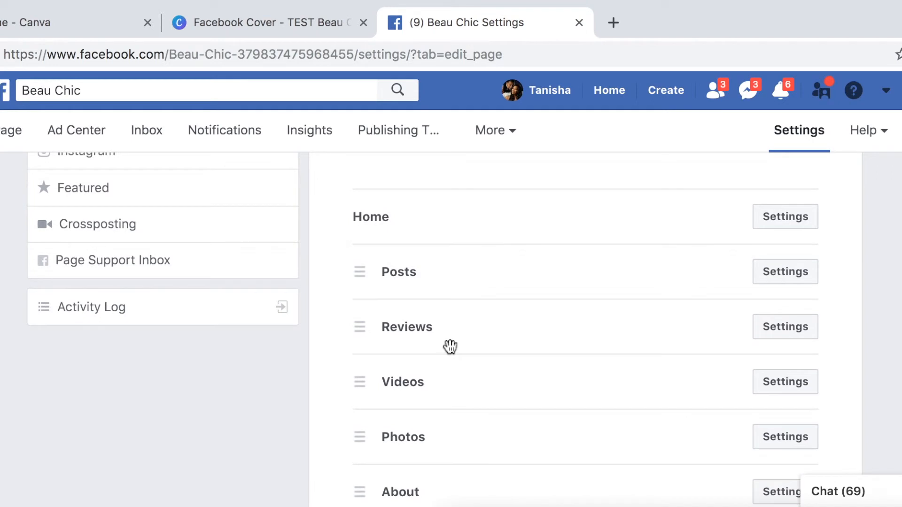
pyautogui.scroll(1, 449, 346)
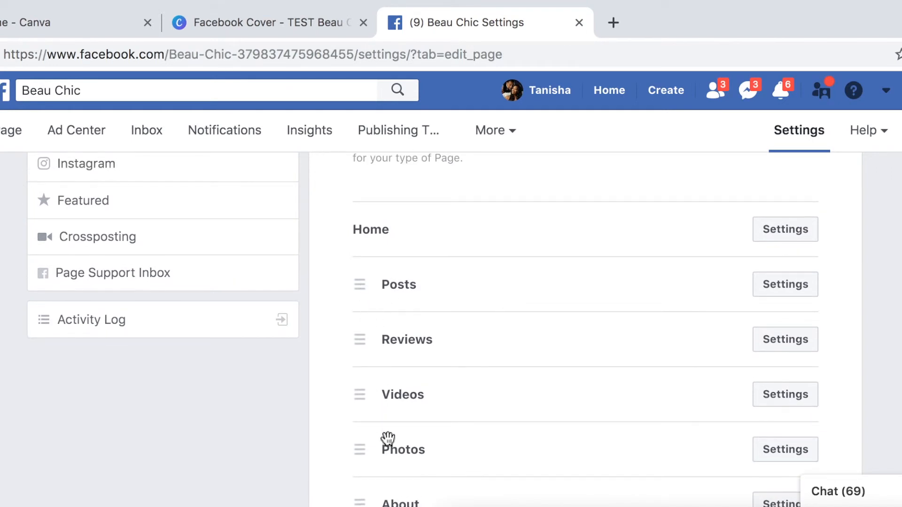
pyautogui.scroll(-3, 387, 437)
pyautogui.scroll(-1, 388, 439)
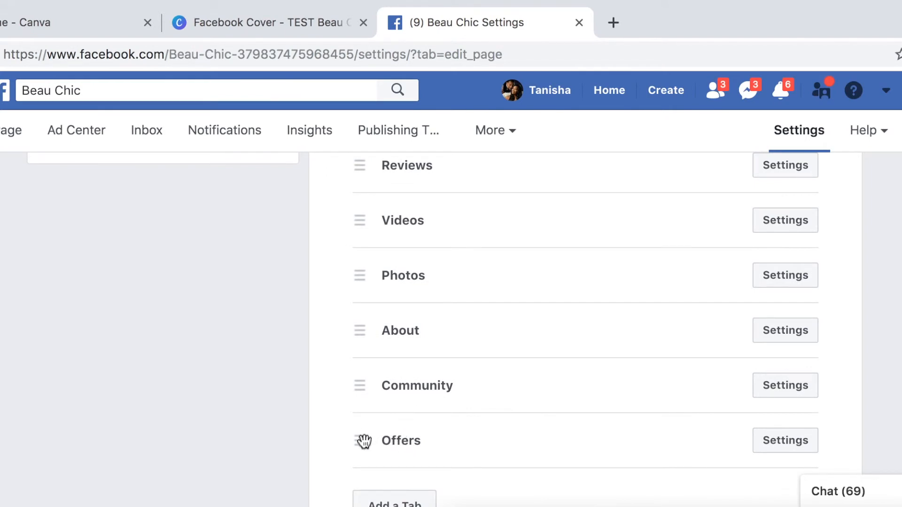
pyautogui.moveTo(364, 441); pyautogui.dragTo(367, 224)
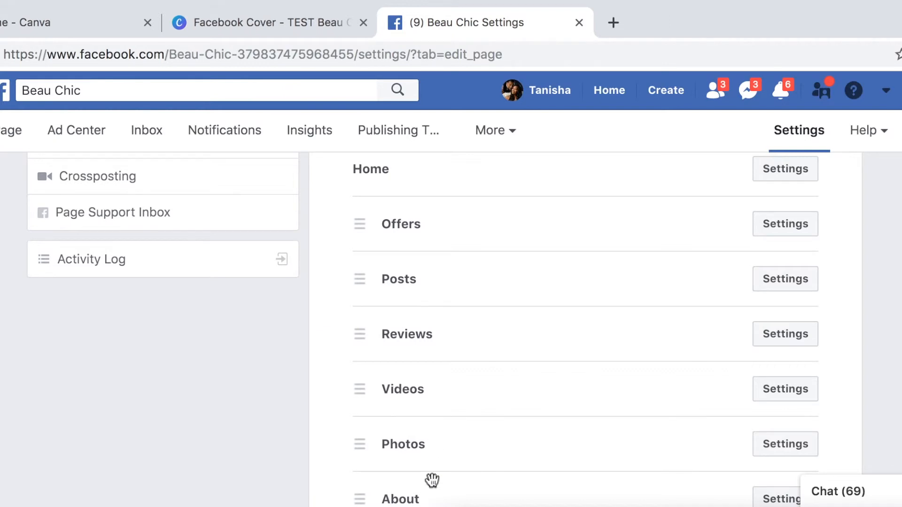
pyautogui.scroll(-2, 430, 479)
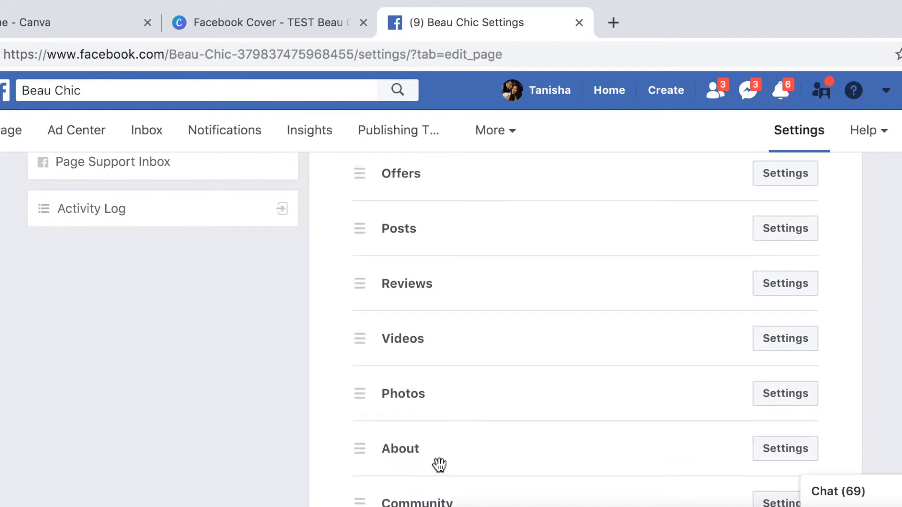
# Open the Page Roles settings and examine the sections for assigning a new role and for existing page roles.
pyautogui.scroll(7, 439, 465)
pyautogui.scroll(3, 439, 465)
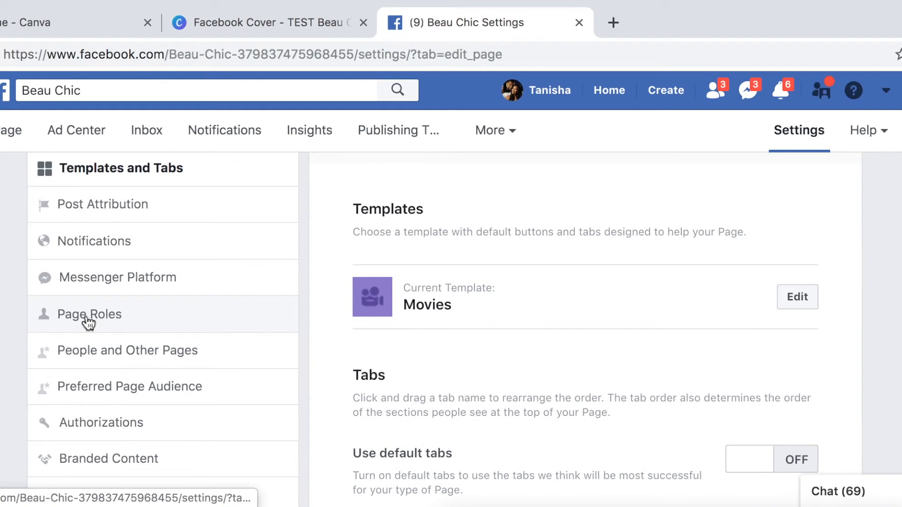
pyautogui.click(113, 318)
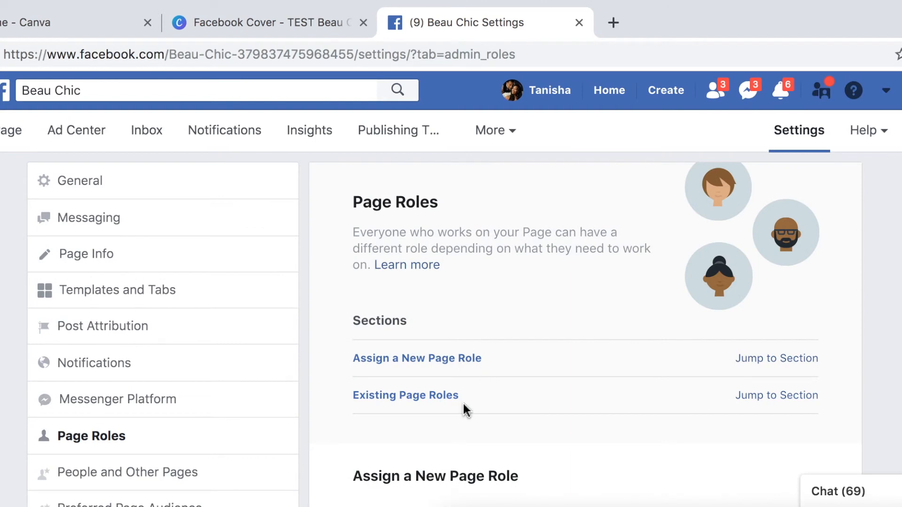
pyautogui.scroll(-3, 465, 409)
pyautogui.scroll(-5, 463, 404)
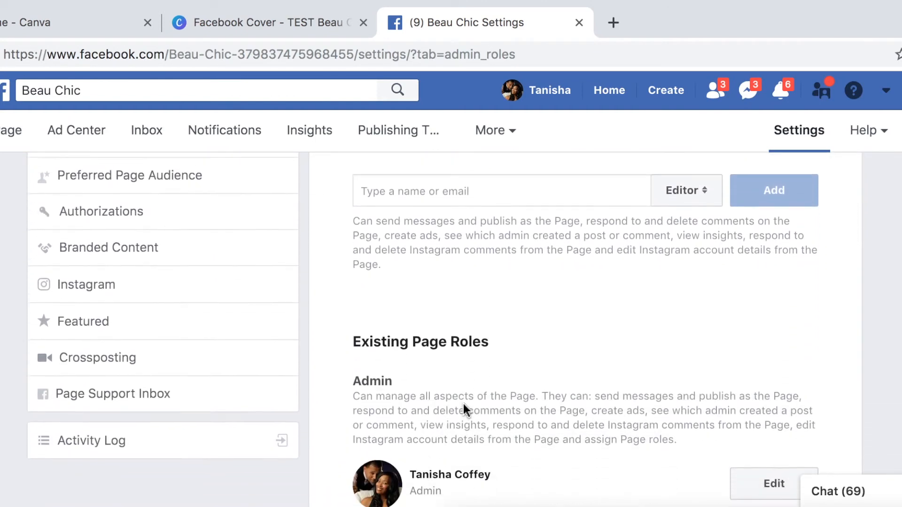
pyautogui.scroll(-3, 463, 404)
# Look through the role options available for assigning a new page role, keeping Editor selected.
pyautogui.scroll(5, 463, 404)
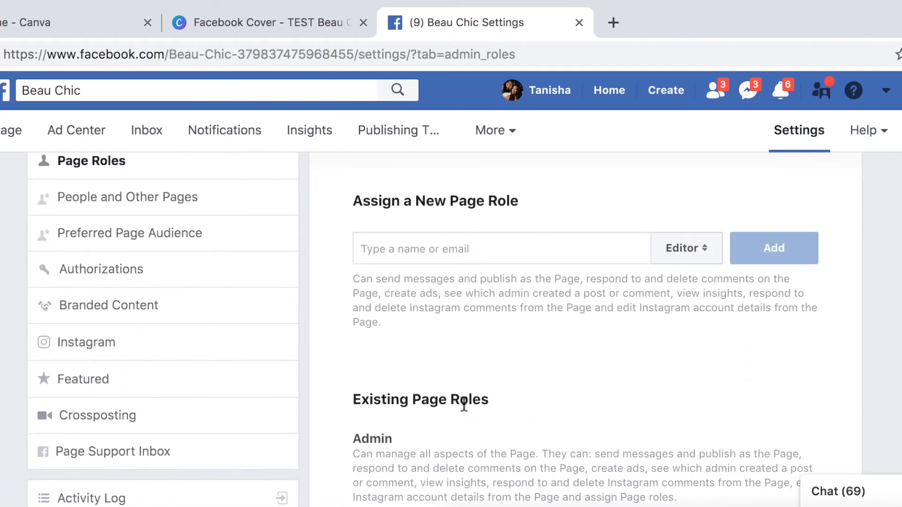
pyautogui.scroll(1, 464, 404)
pyautogui.click(709, 285)
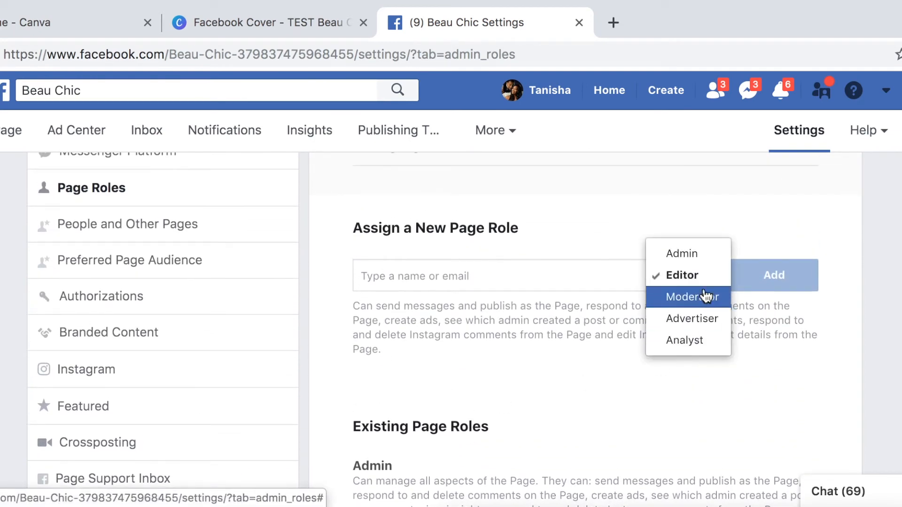
pyautogui.click(724, 219)
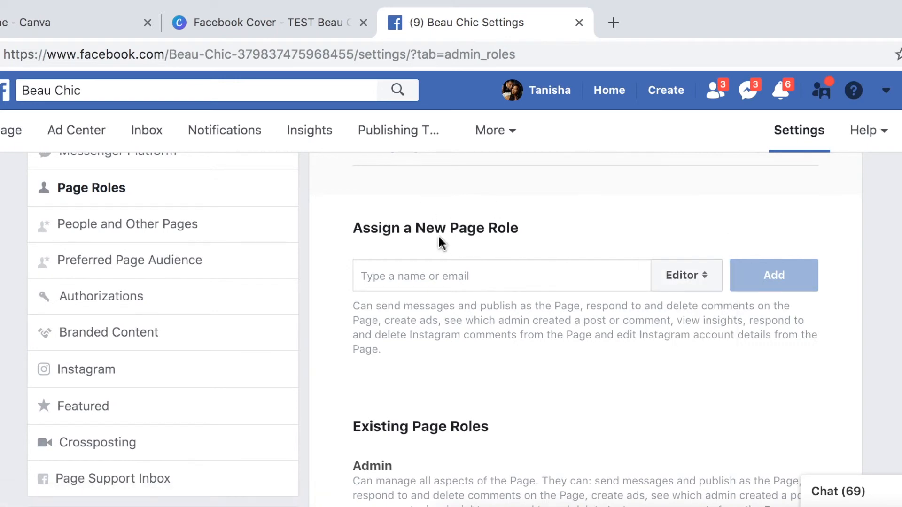
pyautogui.scroll(5, 442, 242)
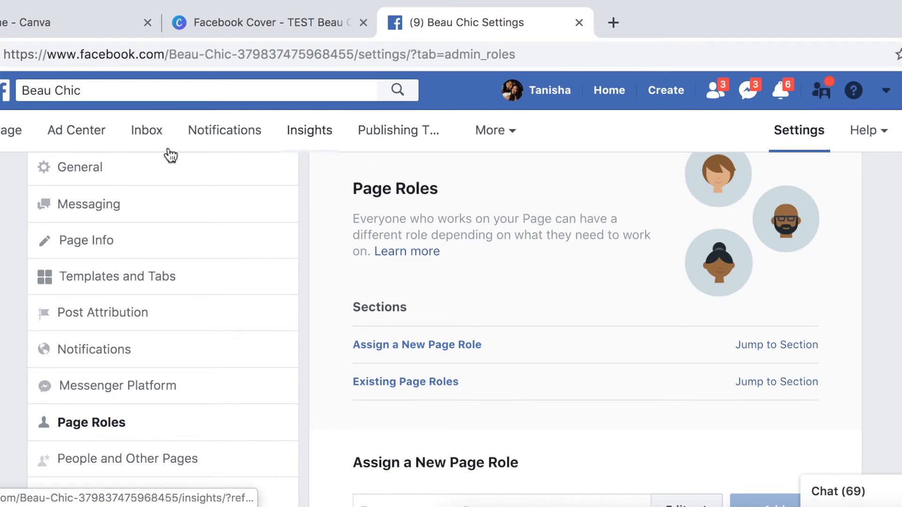
# Return to the Beau Chic page's home view and look over its profile picture and cover image.
pyautogui.click(13, 136)
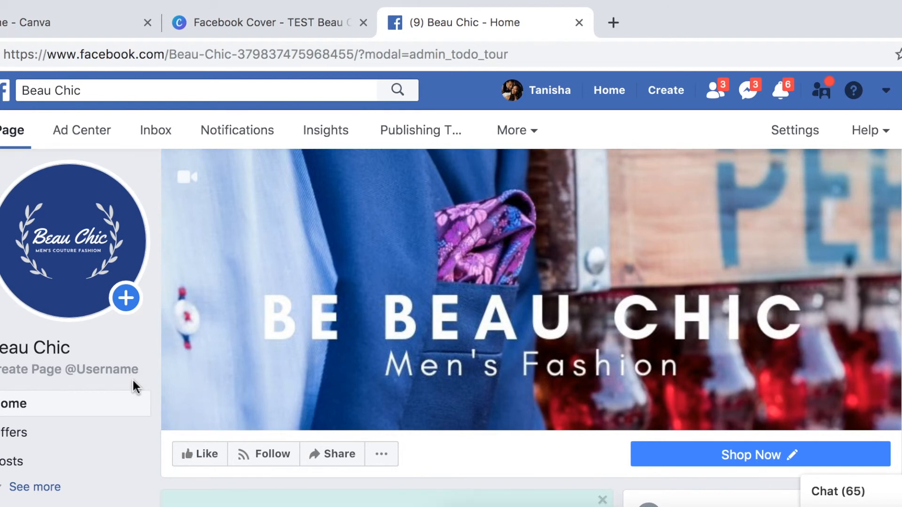
pyautogui.moveTo(102, 242)
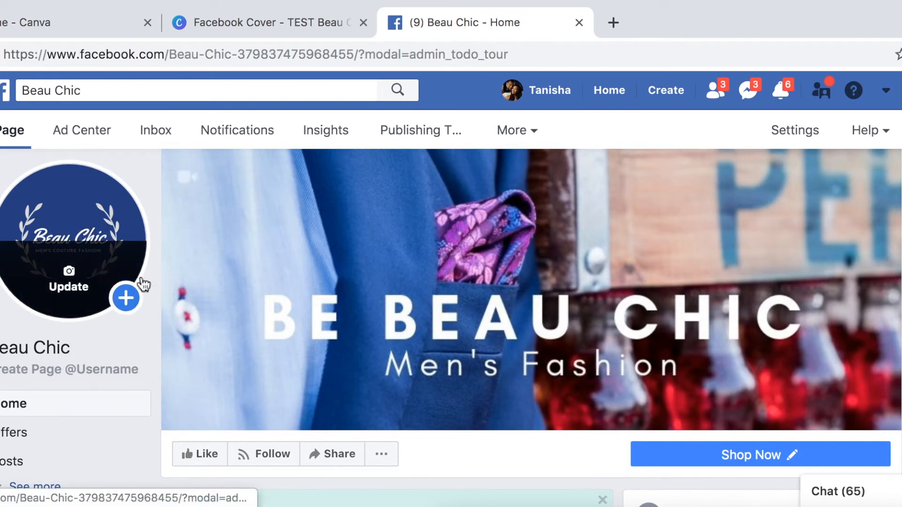
pyautogui.moveTo(234, 265)
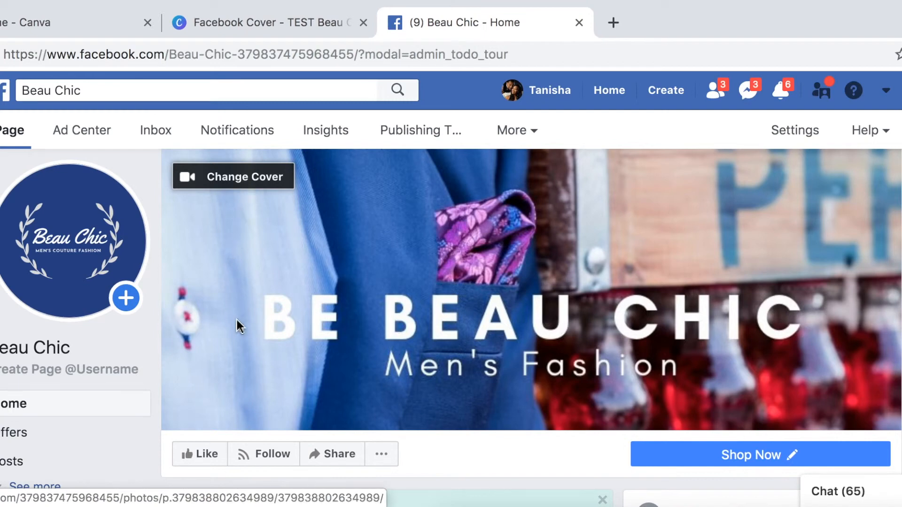
pyautogui.scroll(-1, 239, 324)
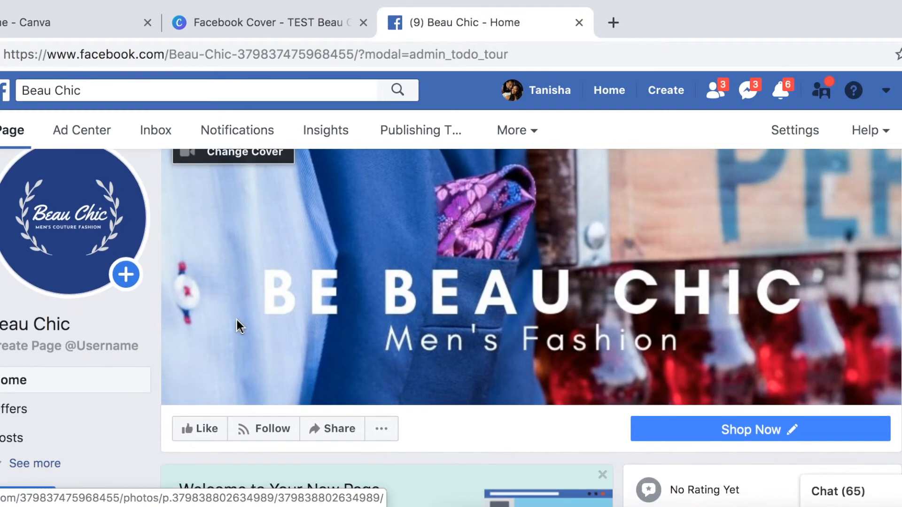
pyautogui.click(115, 348)
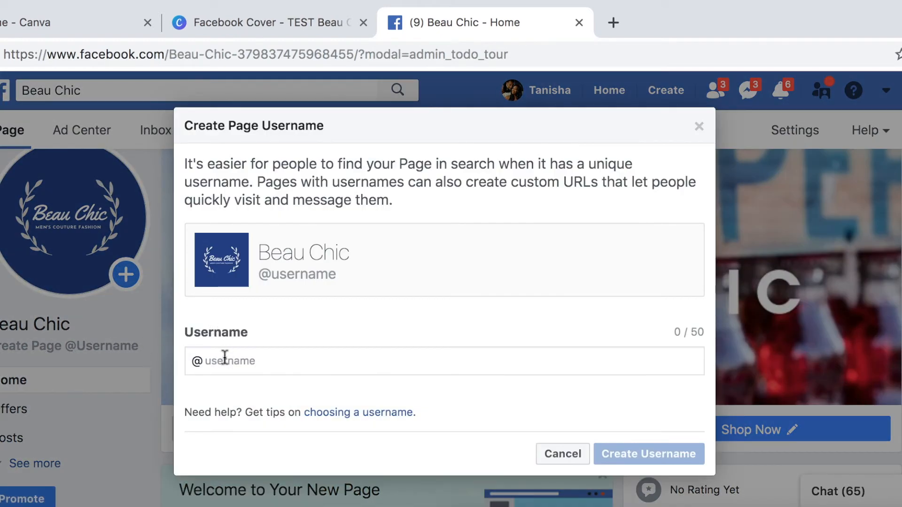
pyautogui.write('BeauChic')
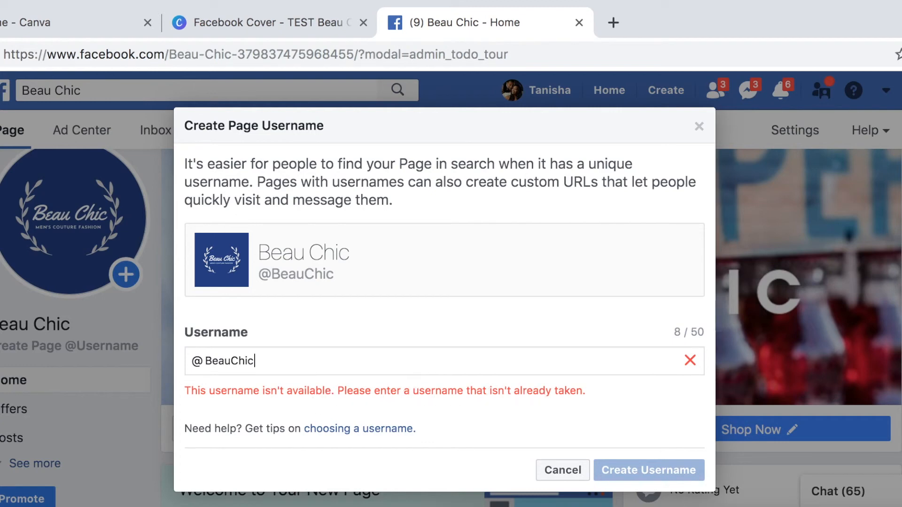
pyautogui.write('Fashion')
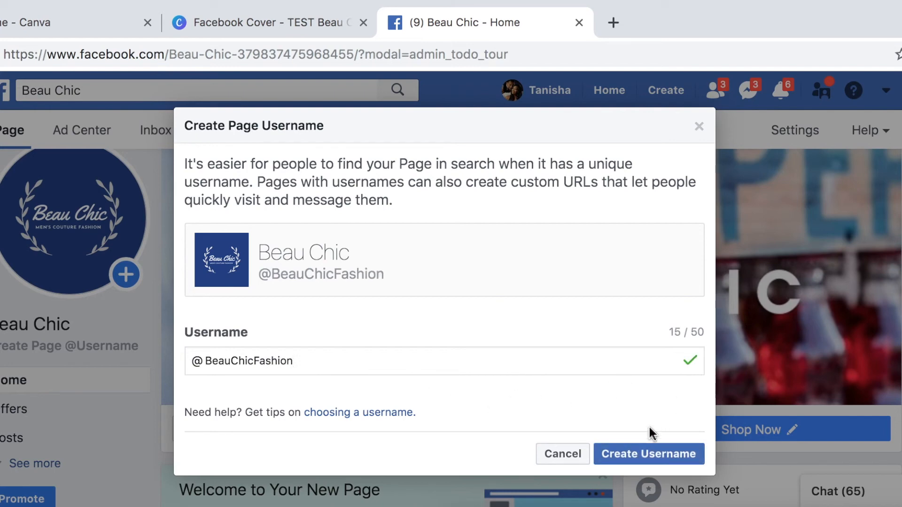
pyautogui.click(657, 456)
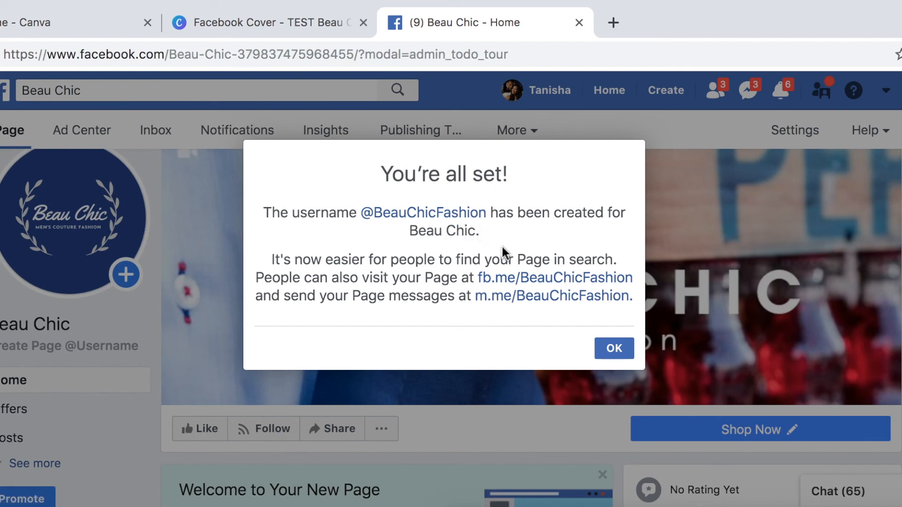
pyautogui.click(613, 352)
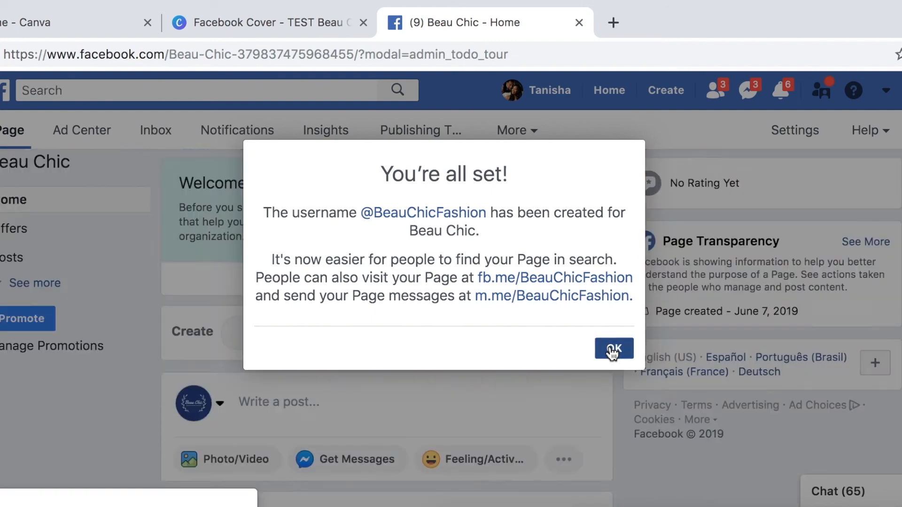